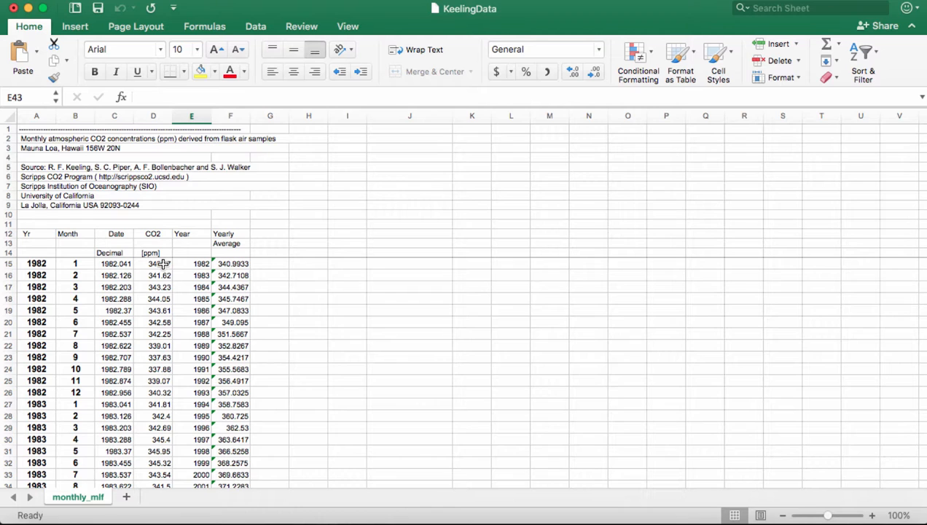
# - Select the 27 Yearly Average values in F15:F41
pyautogui.click(230, 263)
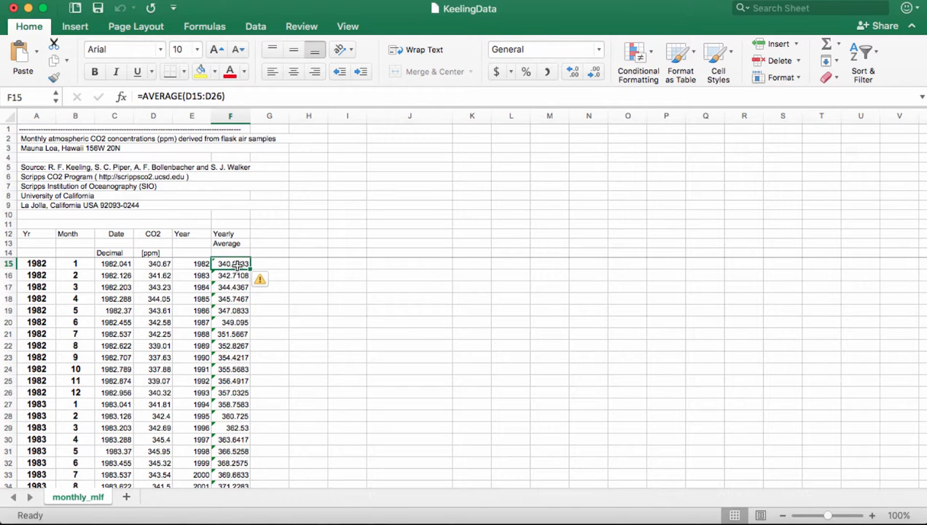
pyautogui.moveTo(240, 265); pyautogui.dragTo(233, 415)
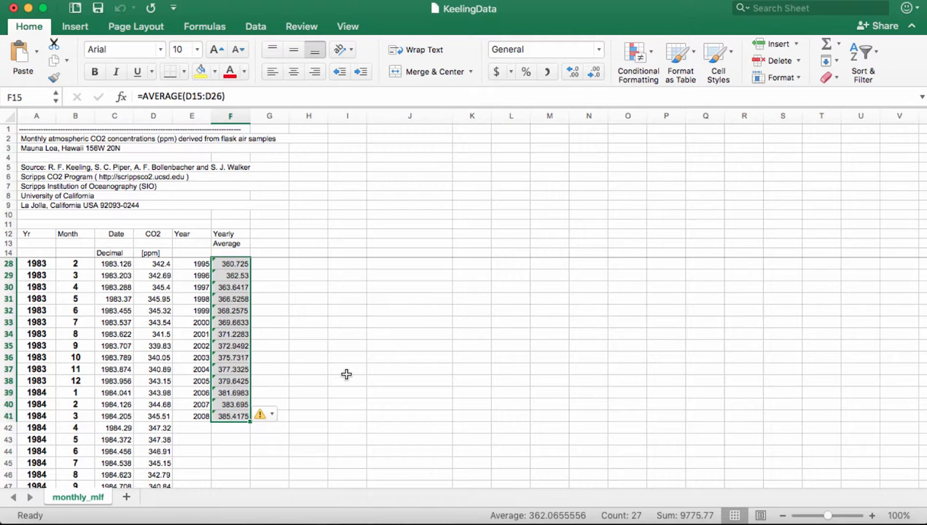
# - Insert a plain scatter chart of the selected yearly averages
pyautogui.scroll(5, 347, 353)
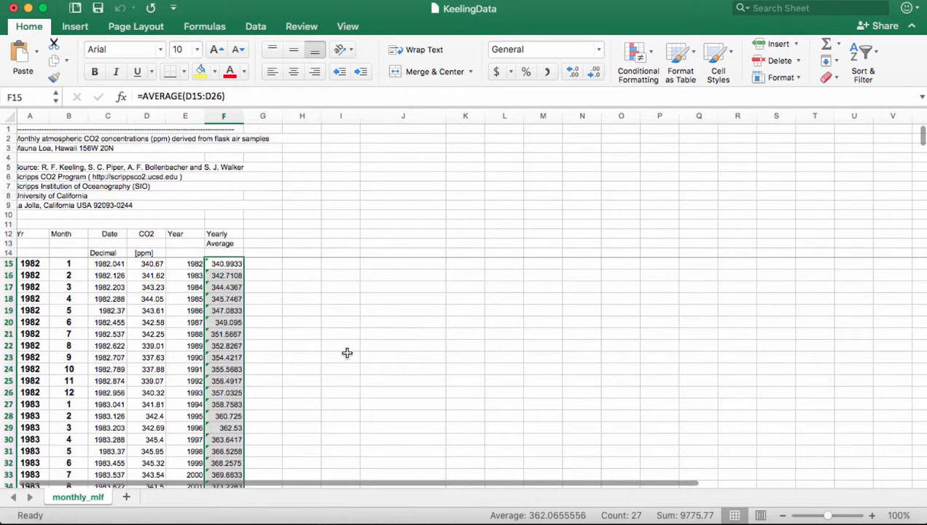
pyautogui.click(75, 26)
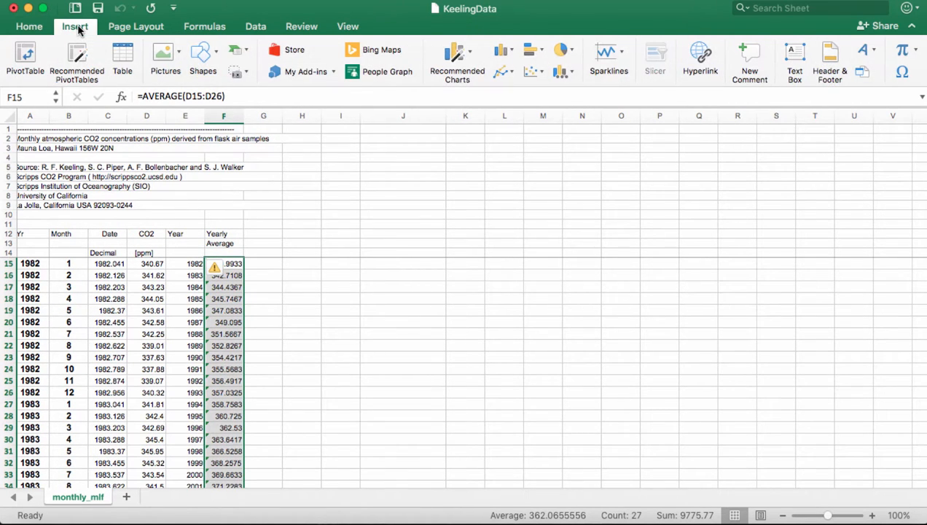
pyautogui.click(539, 70)
pyautogui.click(545, 115)
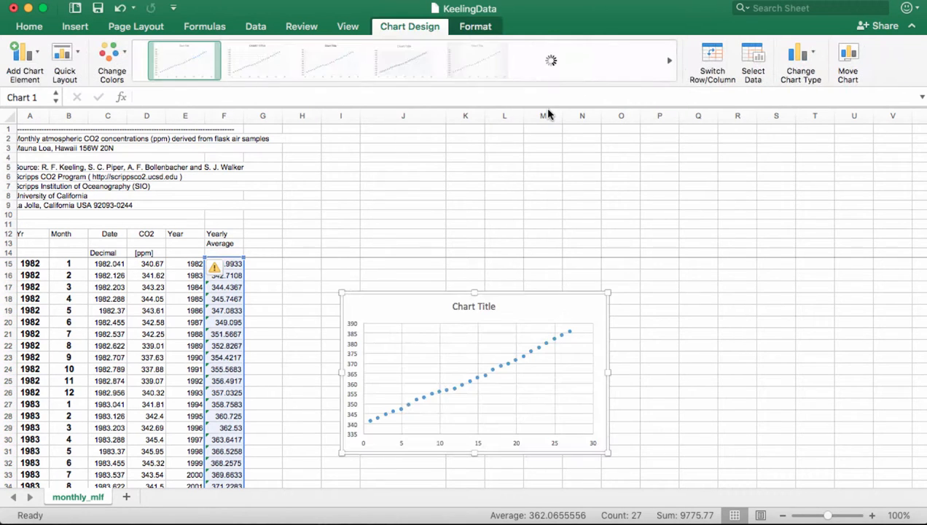
# - Add a linear trendline to the series with its equation shown on the chart
pyautogui.rightClick(432, 396)
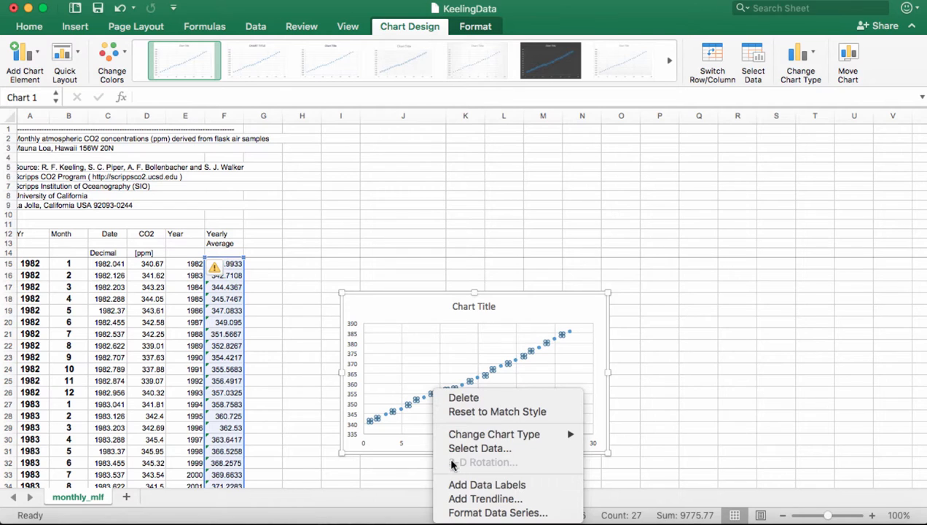
pyautogui.click(459, 499)
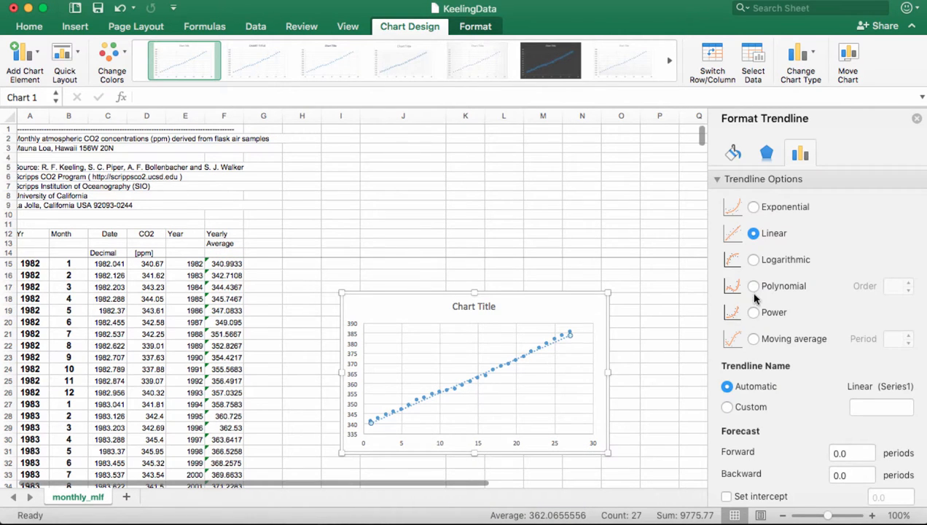
pyautogui.scroll(-3, 794, 437)
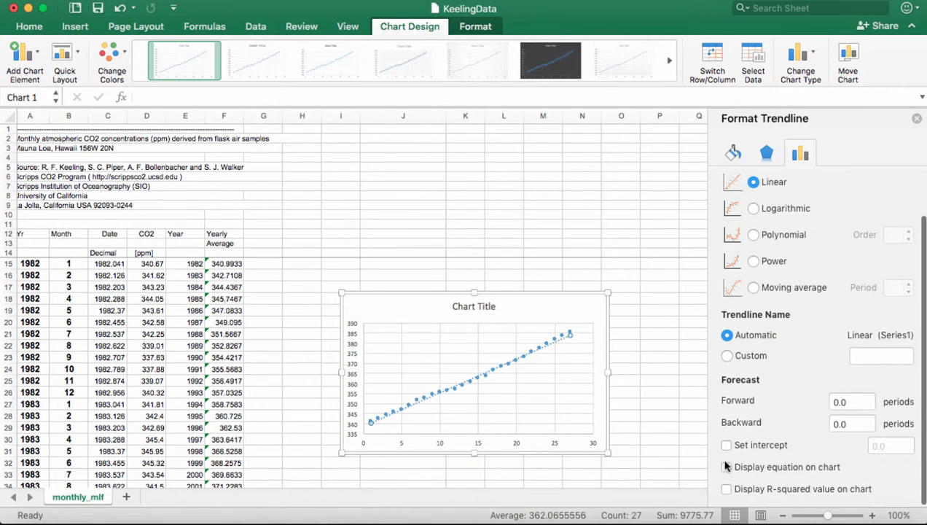
pyautogui.click(726, 467)
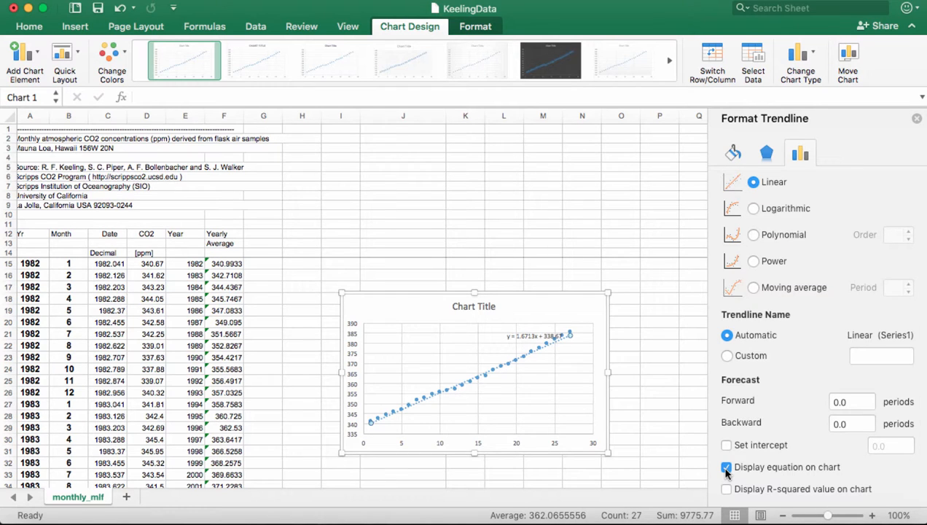
pyautogui.click(916, 118)
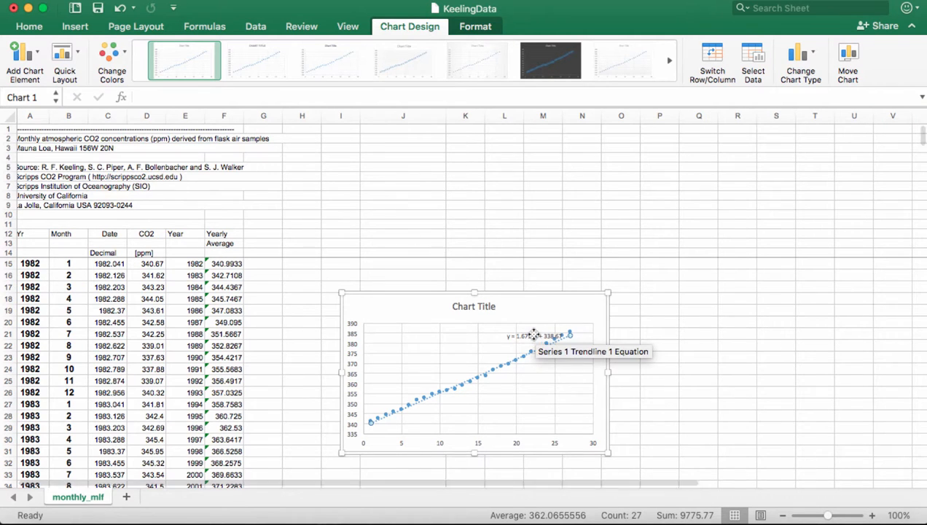
# - Move the trendline equation up beside the chart title and shift the chart further right
pyautogui.moveTo(532, 335); pyautogui.dragTo(537, 310)
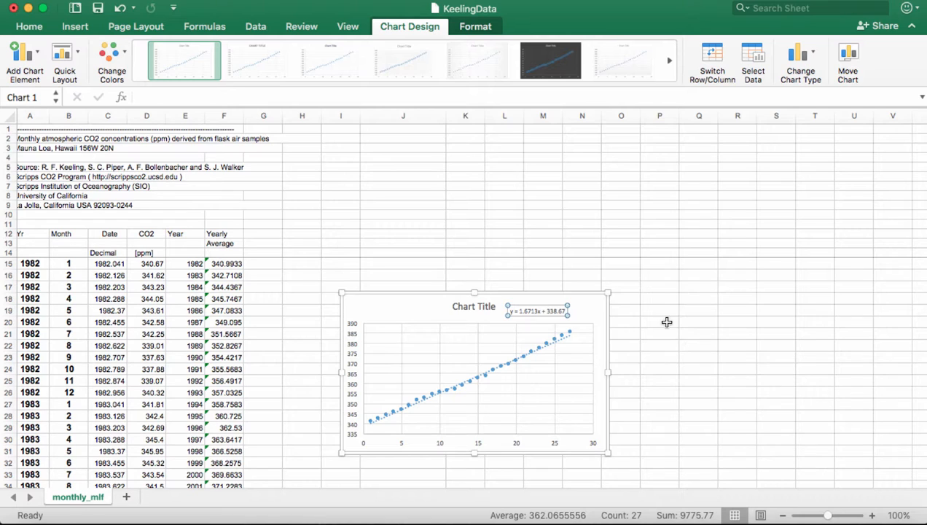
pyautogui.moveTo(600, 303); pyautogui.dragTo(827, 276)
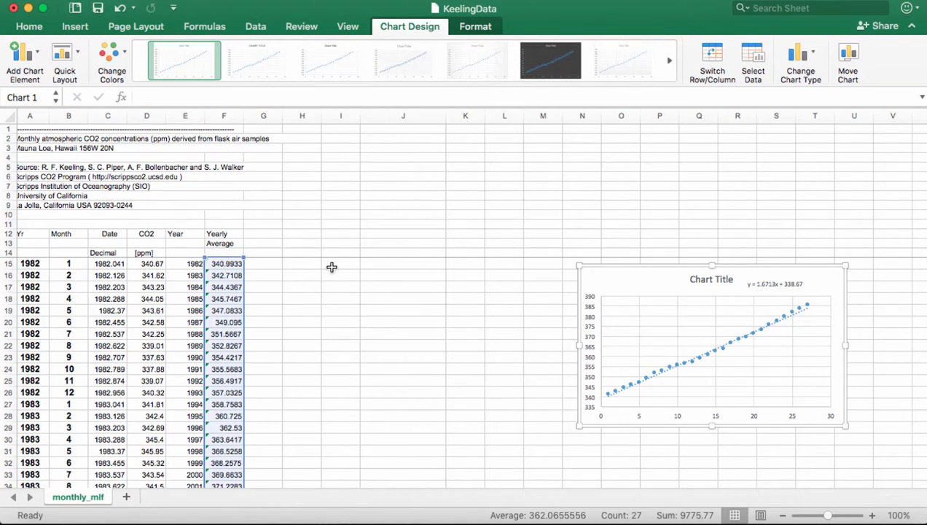
pyautogui.click(257, 233)
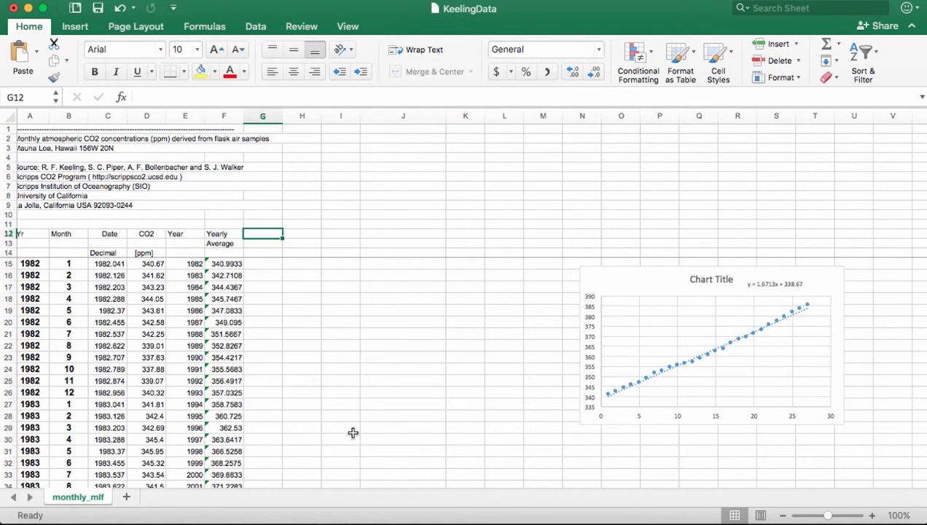
# - Head column G 'Months since 1982', put 0 in G15, and fill =G15+1 down to row 339
pyautogui.write('Months since')
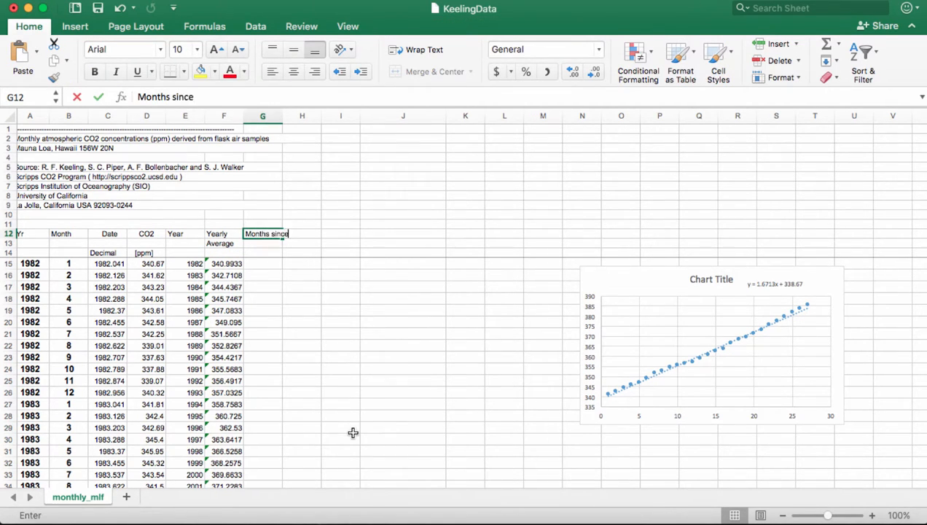
pyautogui.write(' 1982')
pyautogui.press('Return')
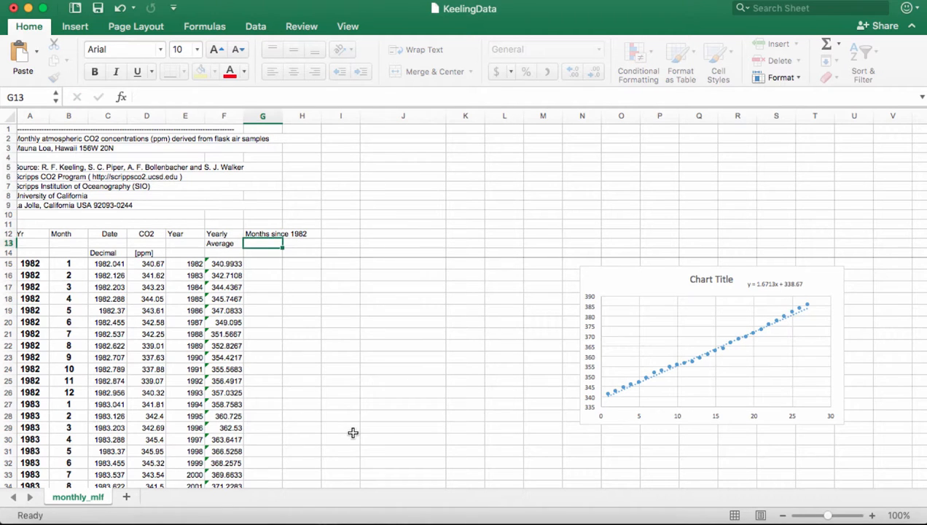
pyautogui.press('Down')
pyautogui.press('Down')
pyautogui.write('=0')
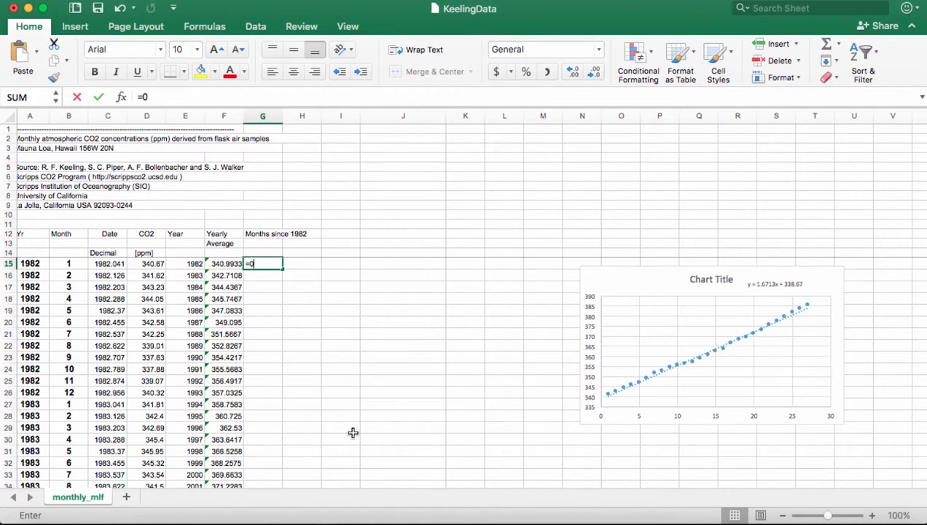
pyautogui.press('Return')
pyautogui.write('=G15+1')
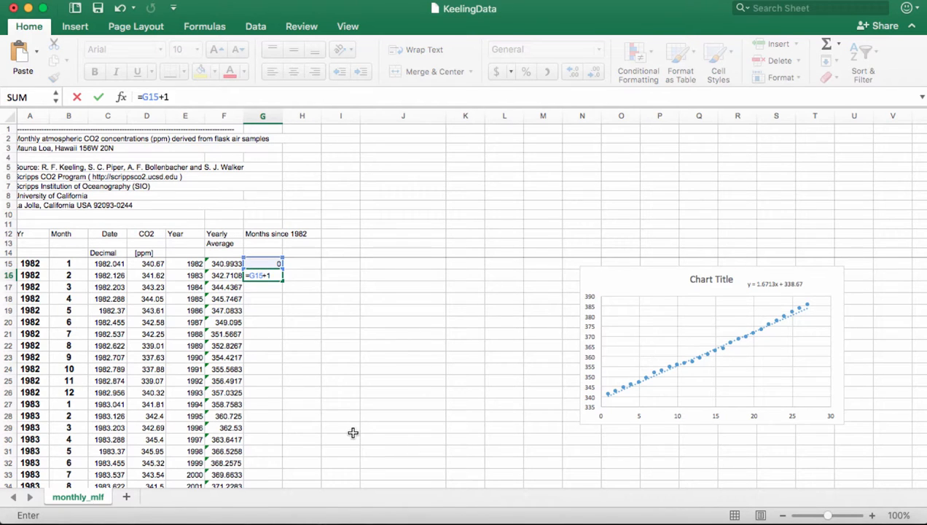
pyautogui.press('Return')
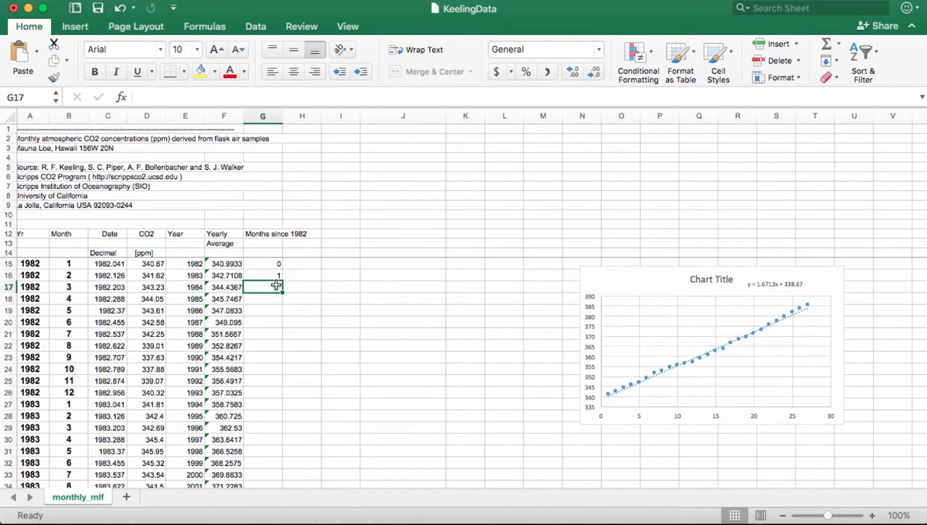
pyautogui.click(275, 277)
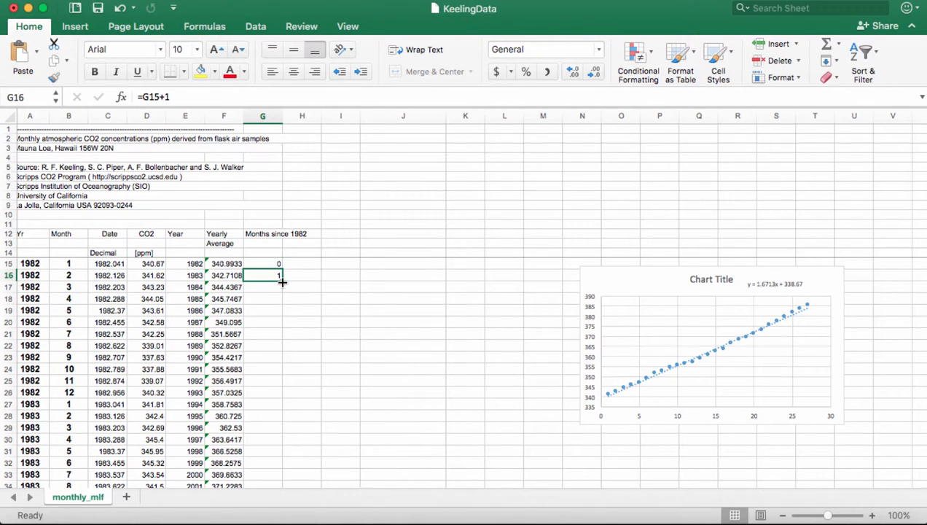
pyautogui.moveTo(280, 282); pyautogui.dragTo(276, 316)
pyautogui.scroll(20, 408, 316)
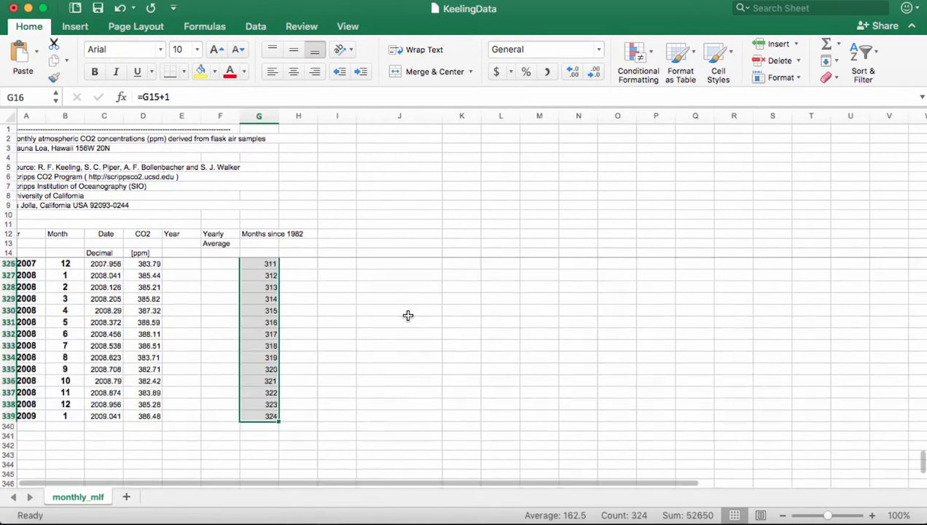
pyautogui.scroll(20, 408, 316)
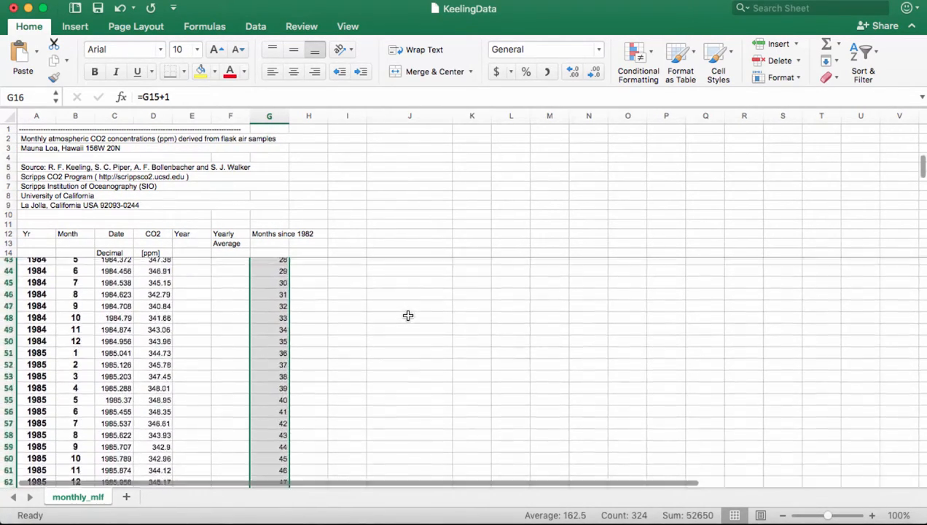
# - Add the column heading 'Data-Linear' in column H
pyautogui.click(304, 246)
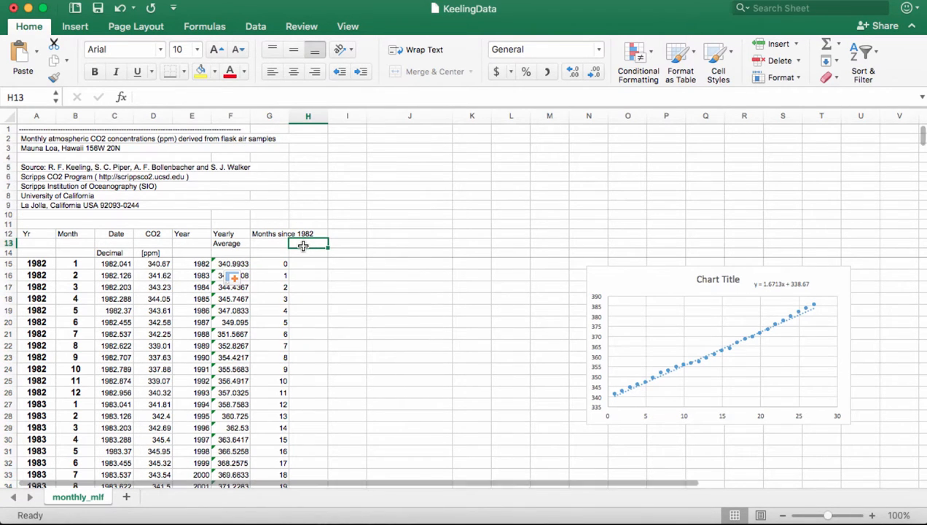
pyautogui.write('D')
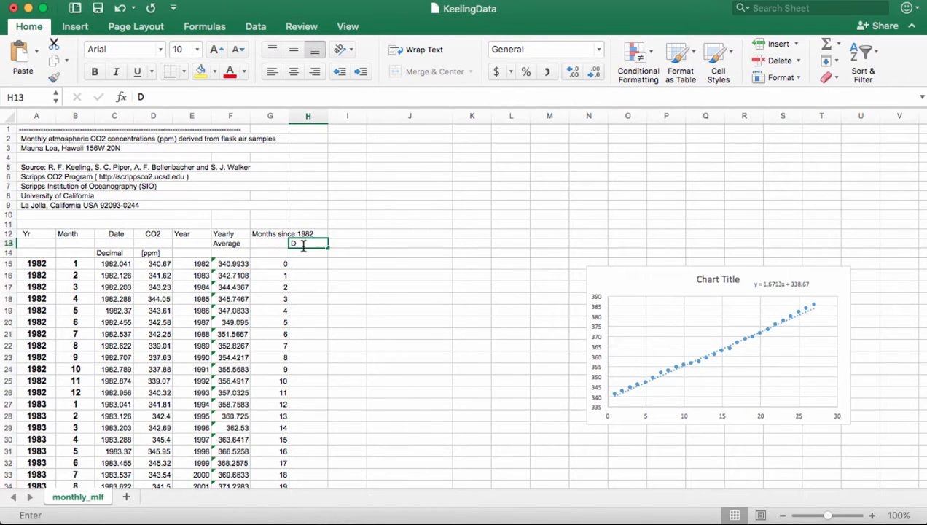
pyautogui.write('ata-Linear')
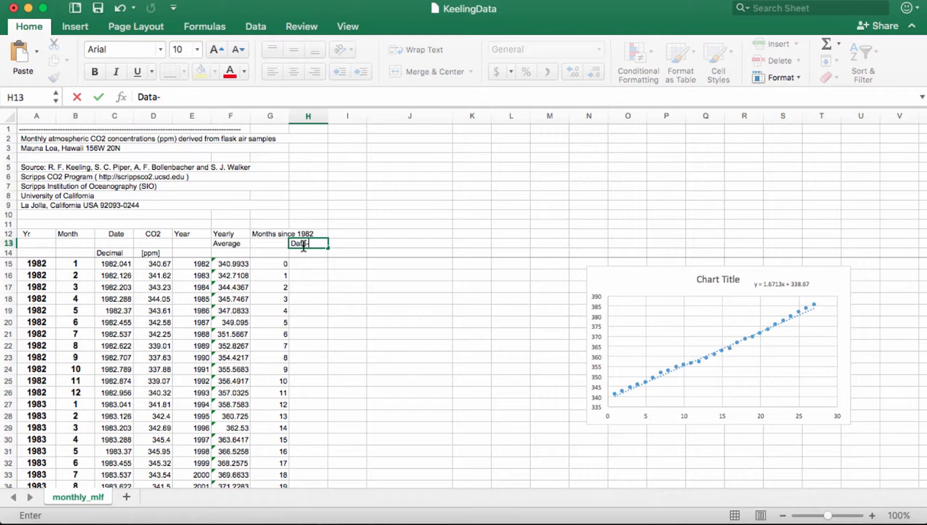
pyautogui.press('Return')
pyautogui.press('Return')
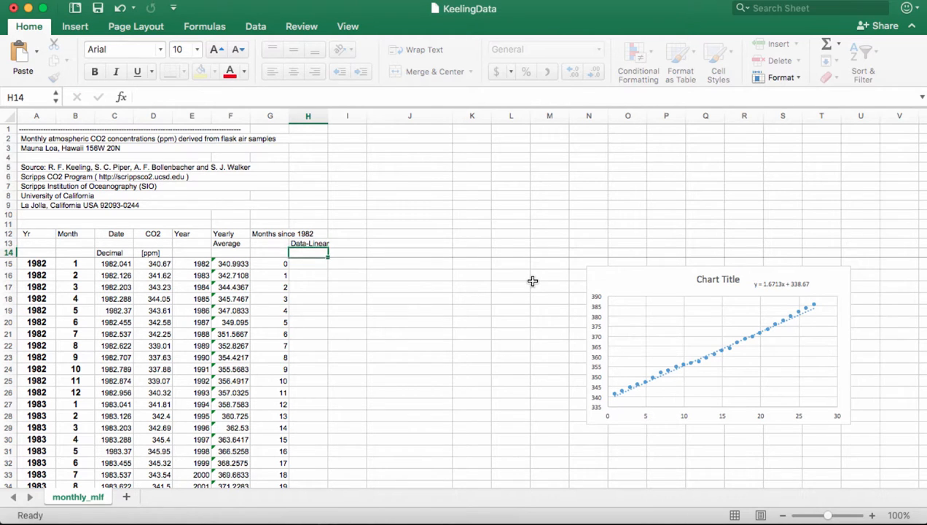
# - Enter =D15-((1.6713/12)*G15+338.67) in H15, accept Excel's correction, and fill it down to row 339
pyautogui.write('=')
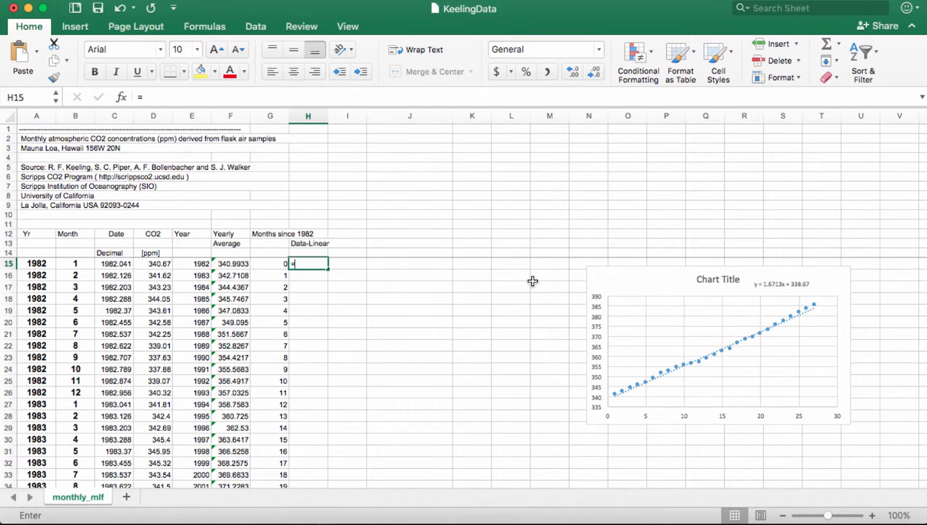
pyautogui.click(151, 263)
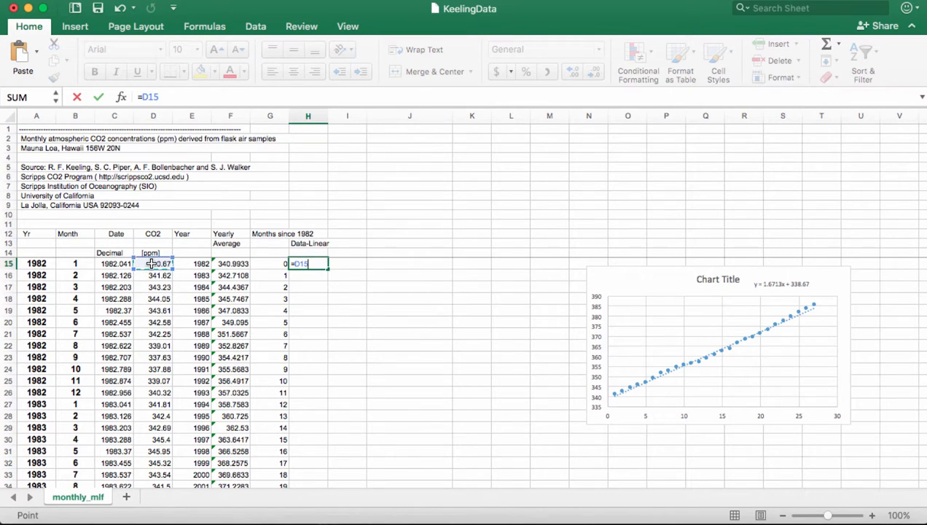
pyautogui.write('-(')
pyautogui.write('(1.6713/12)')
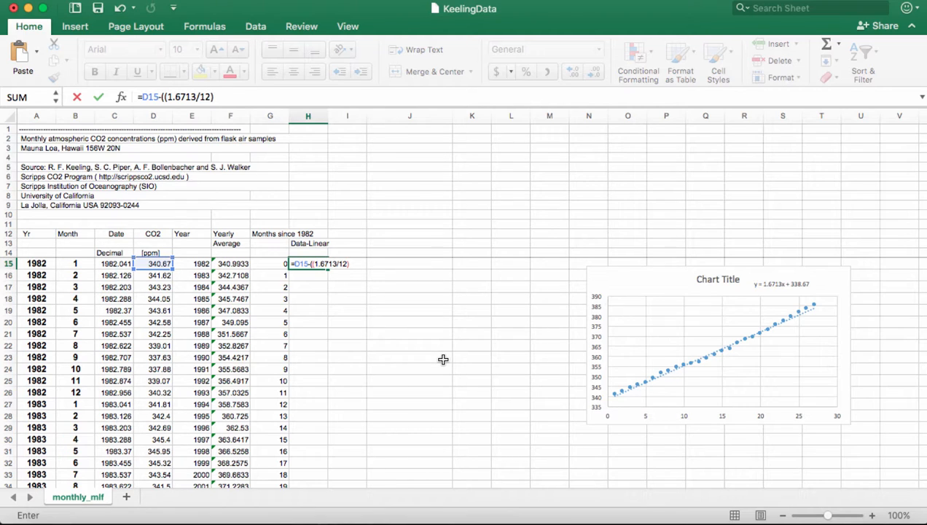
pyautogui.write('*')
pyautogui.click(271, 263)
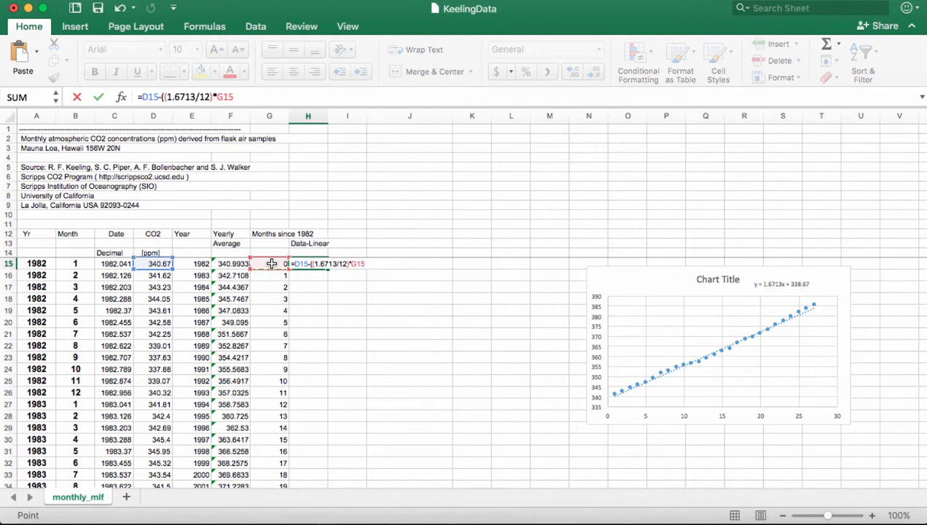
pyautogui.write('+338.67')
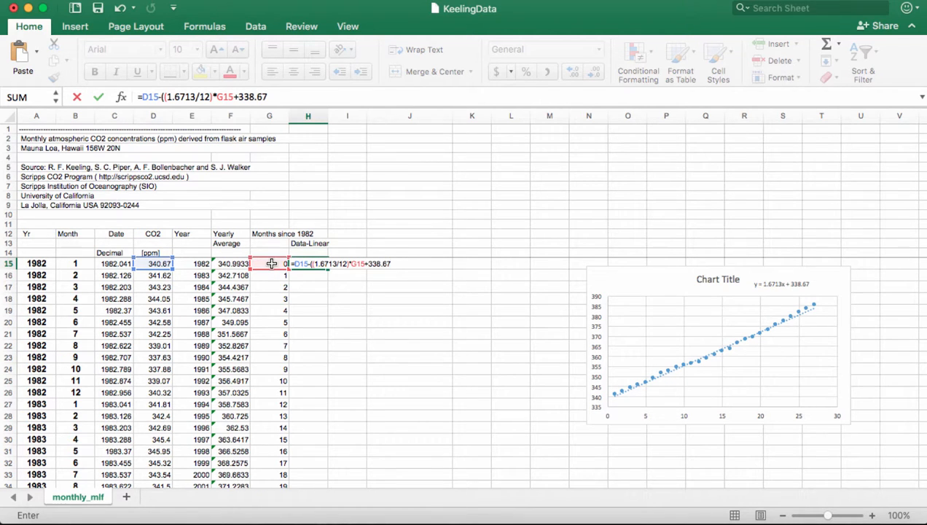
pyautogui.write('))')
pyautogui.press('Return')
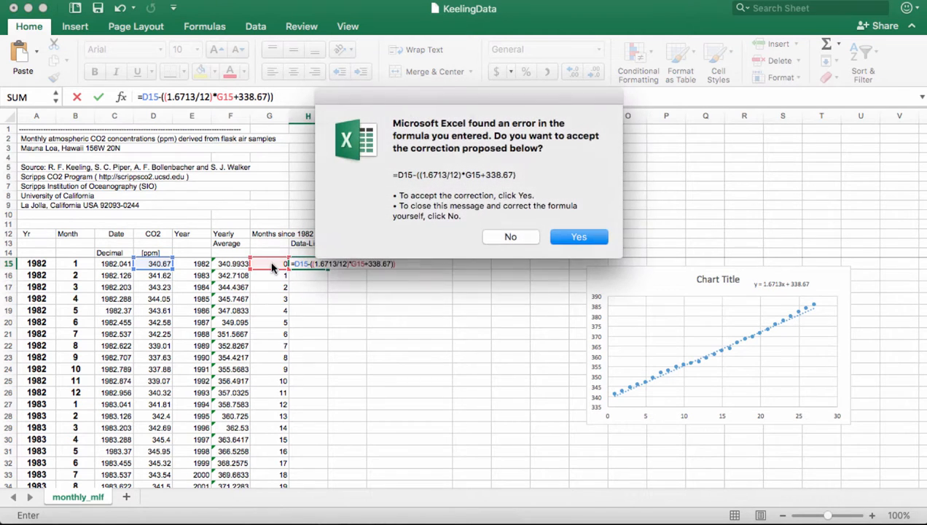
pyautogui.click(575, 237)
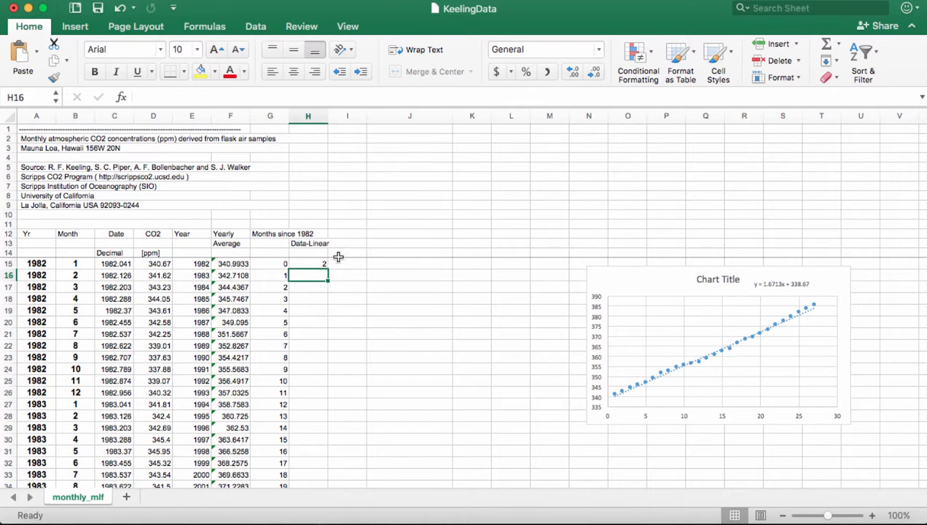
pyautogui.click(307, 266)
pyautogui.doubleClick(328, 270)
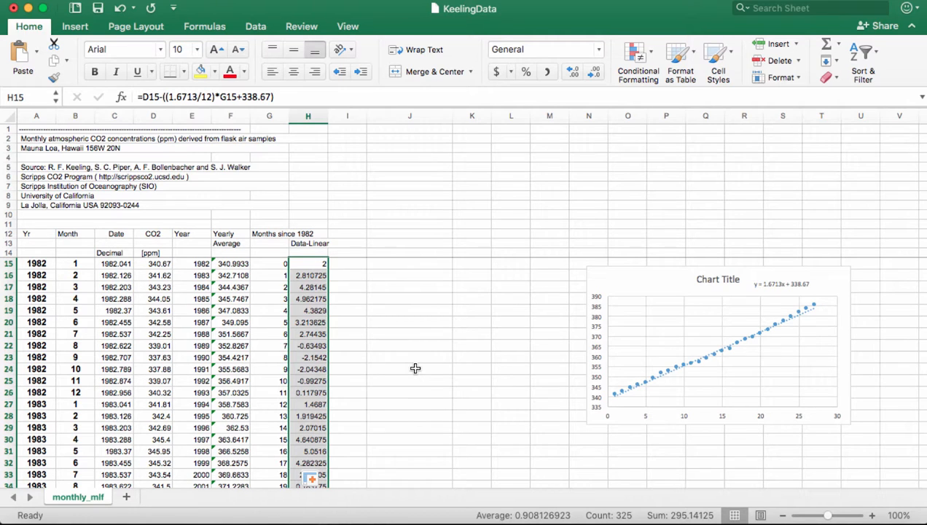
# - Plot the Data-Linear values in H15:H50 as a plain scatter chart
pyautogui.click(303, 263)
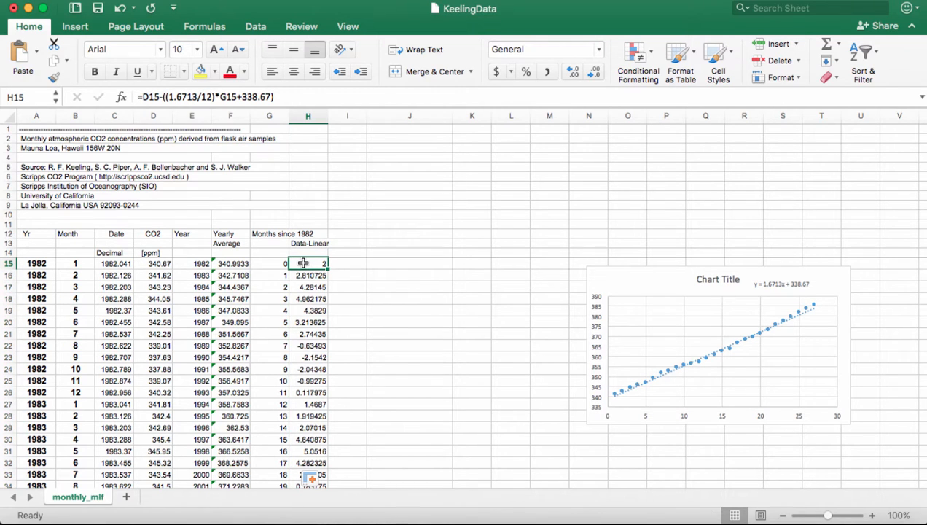
pyautogui.moveTo(303, 263); pyautogui.dragTo(304, 407)
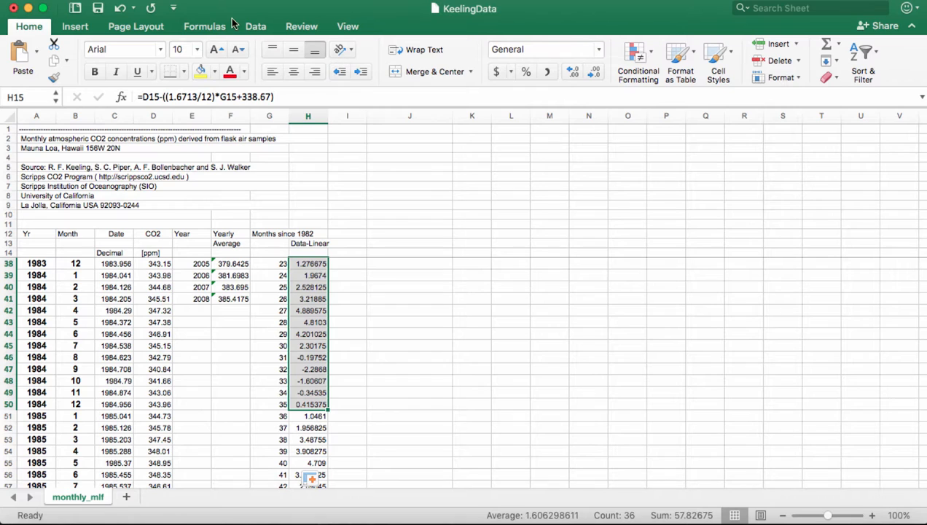
pyautogui.click(92, 31)
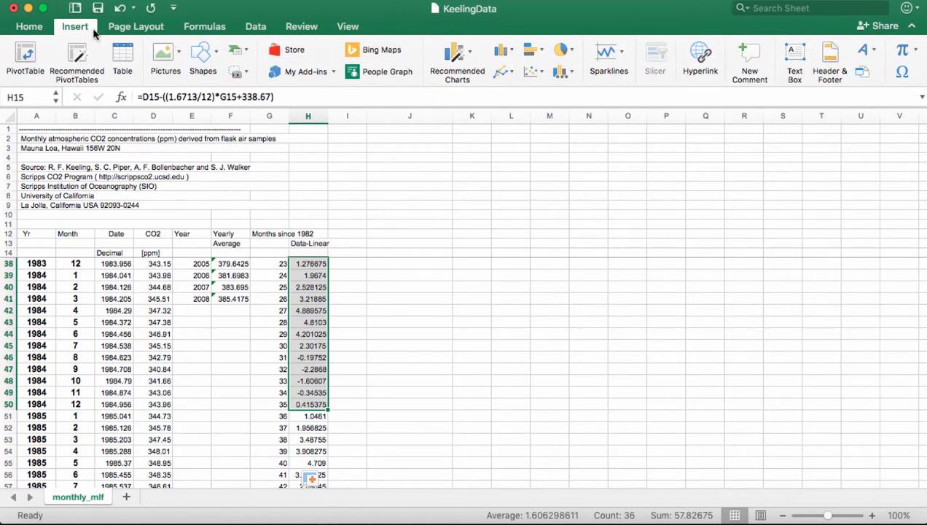
pyautogui.click(541, 74)
pyautogui.click(549, 124)
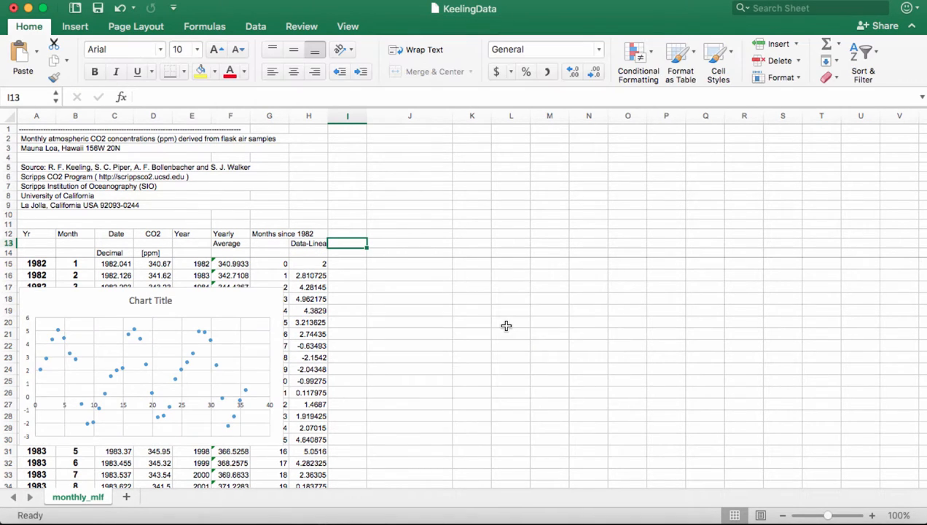
# - Type the heading 'Parameters for Sine Model' in I13
pyautogui.write('P')
pyautogui.write('arameter')
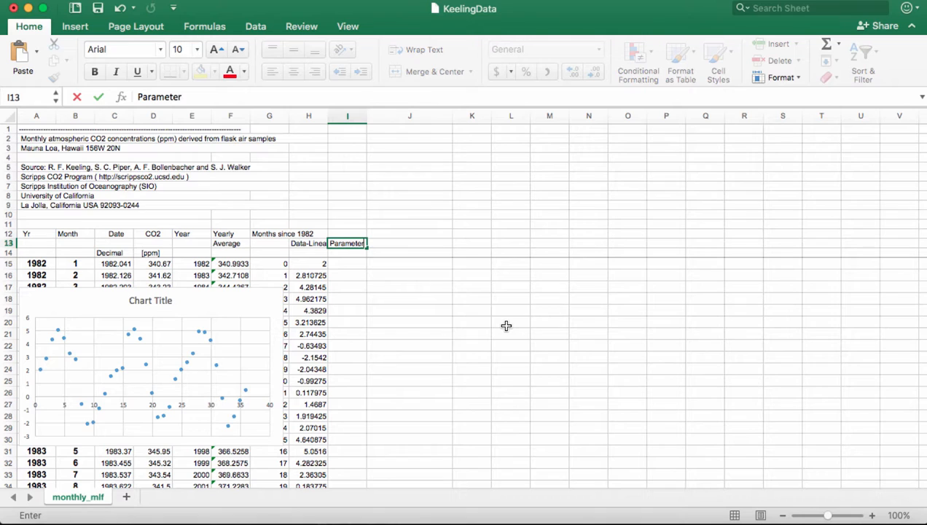
pyautogui.write('s for Sine')
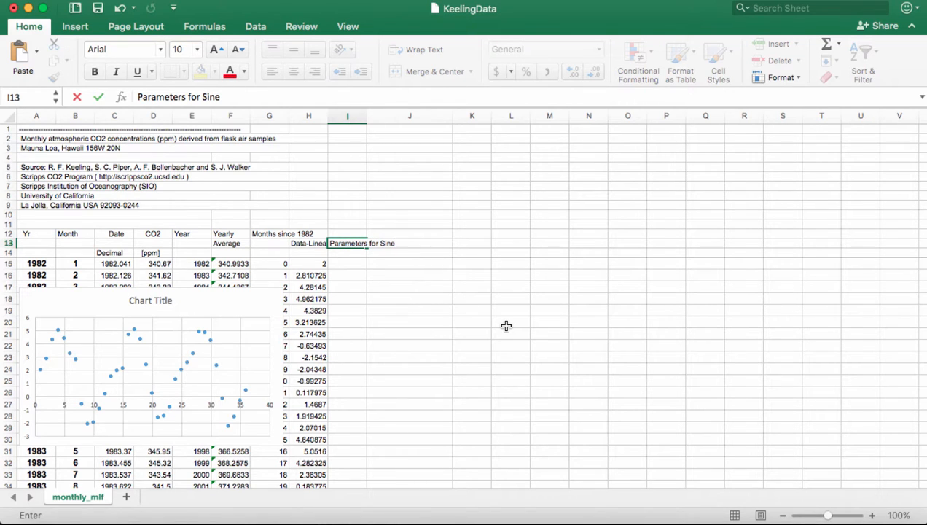
pyautogui.write(' Curve')
pyautogui.press('BackSpace')
pyautogui.press('BackSpace')
pyautogui.press('BackSpace')
pyautogui.press('BackSpace')
pyautogui.press('BackSpace')
pyautogui.write('Model')
pyautogui.press('Return')
# - List the labels A, B, h and k in I15:I18 and narrow column J
pyautogui.press('Return')
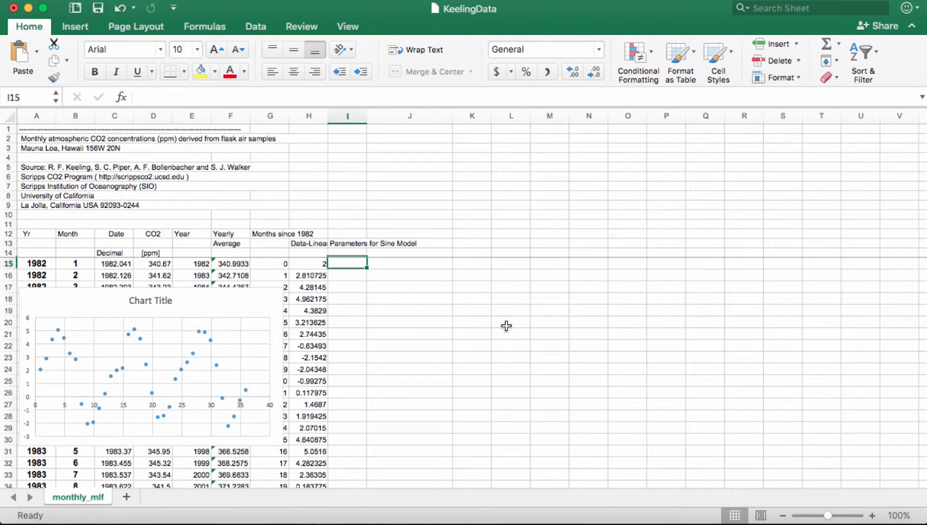
pyautogui.write('A')
pyautogui.press('Return')
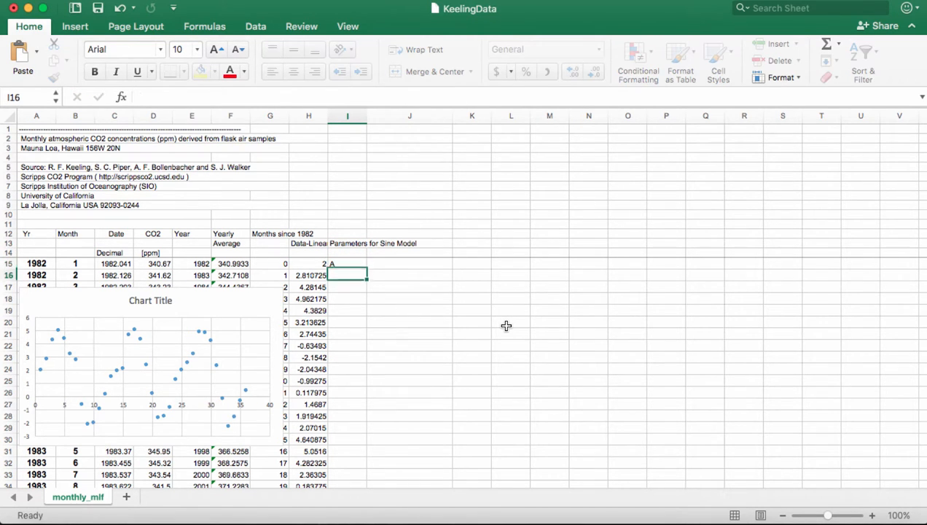
pyautogui.write('B')
pyautogui.press('Return')
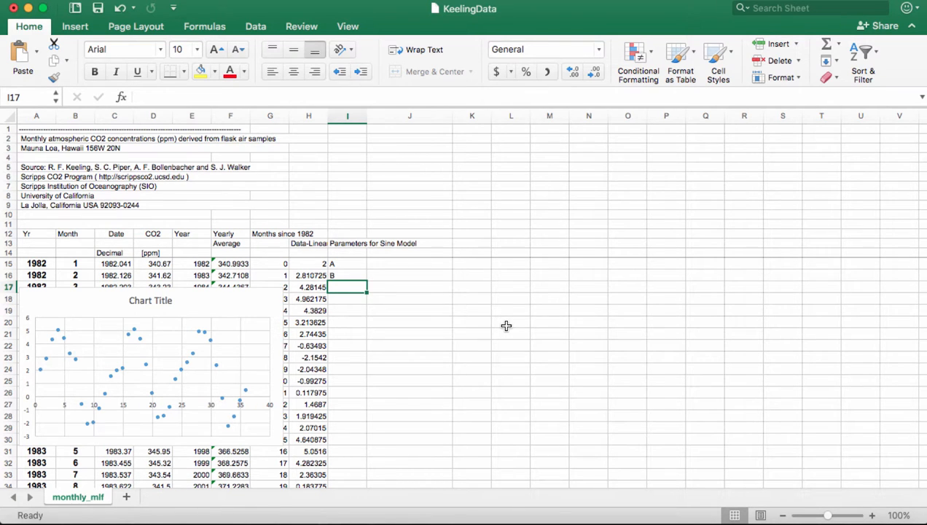
pyautogui.write('h')
pyautogui.press('Return')
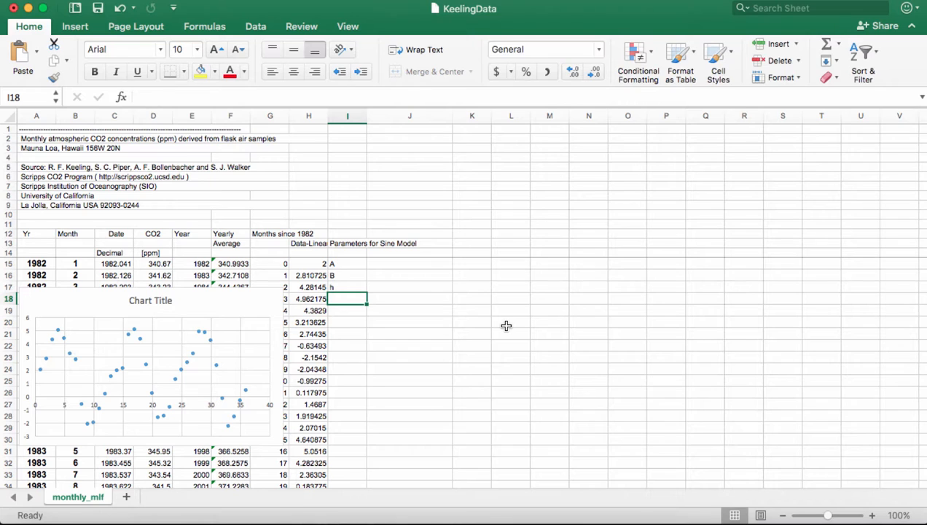
pyautogui.write('k')
pyautogui.press('Return')
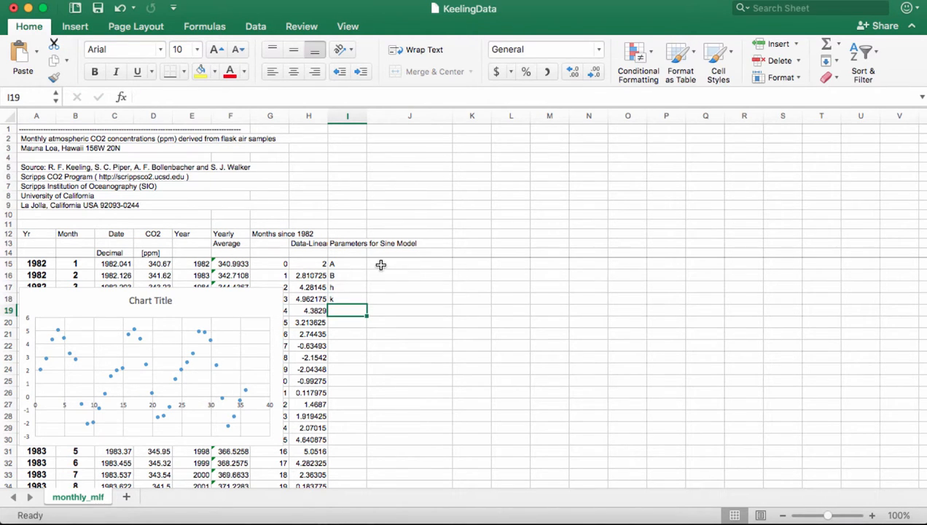
pyautogui.click(383, 265)
pyautogui.moveTo(452, 119); pyautogui.dragTo(418, 120)
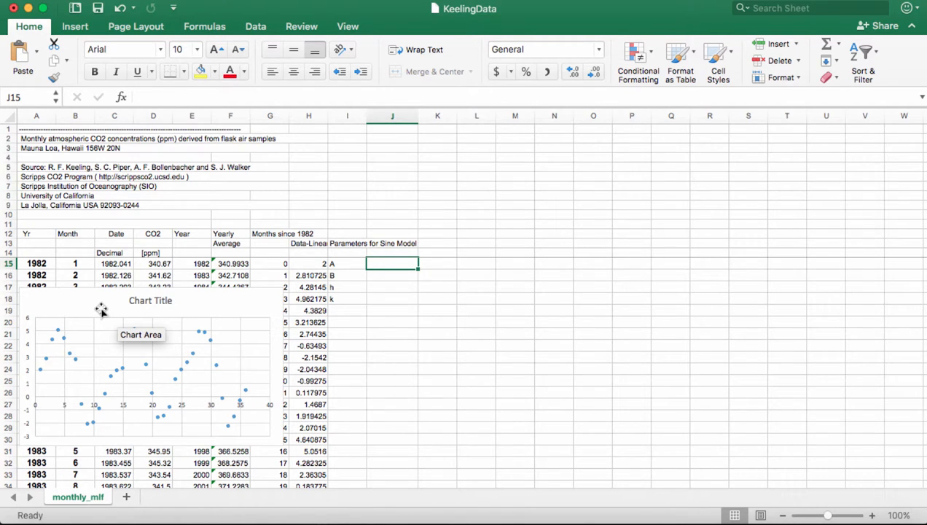
# - Enter =3.5 for A, =2*pi()/12 for B, =1.5 for k and 0 for h in J15:J18
pyautogui.write('=3.5')
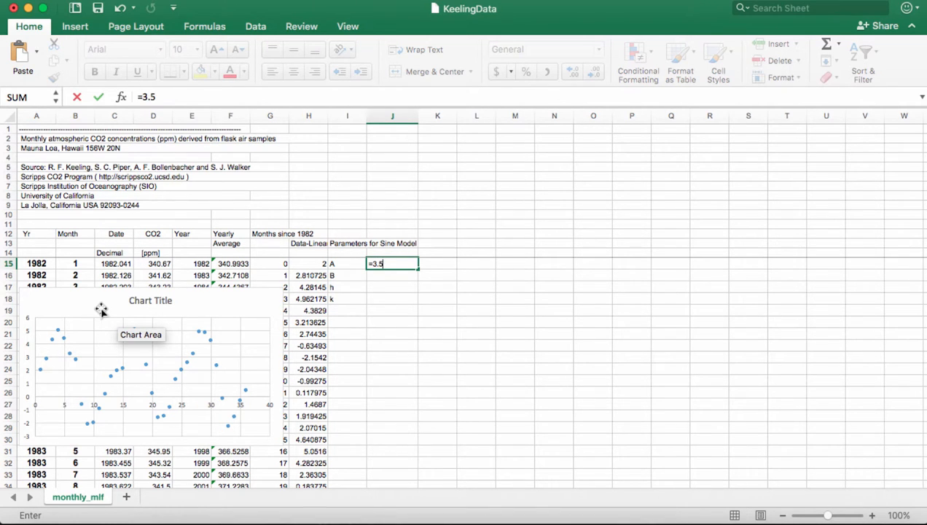
pyautogui.press('Return')
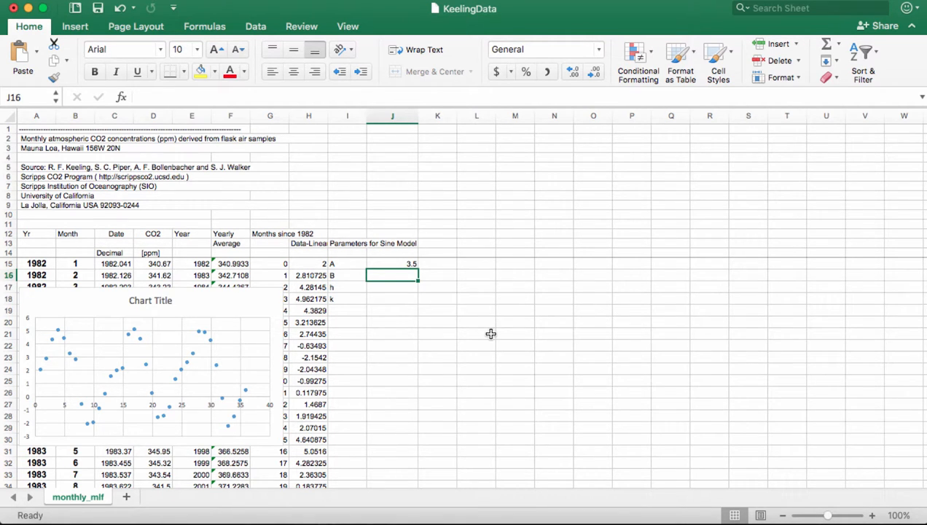
pyautogui.write('=2')
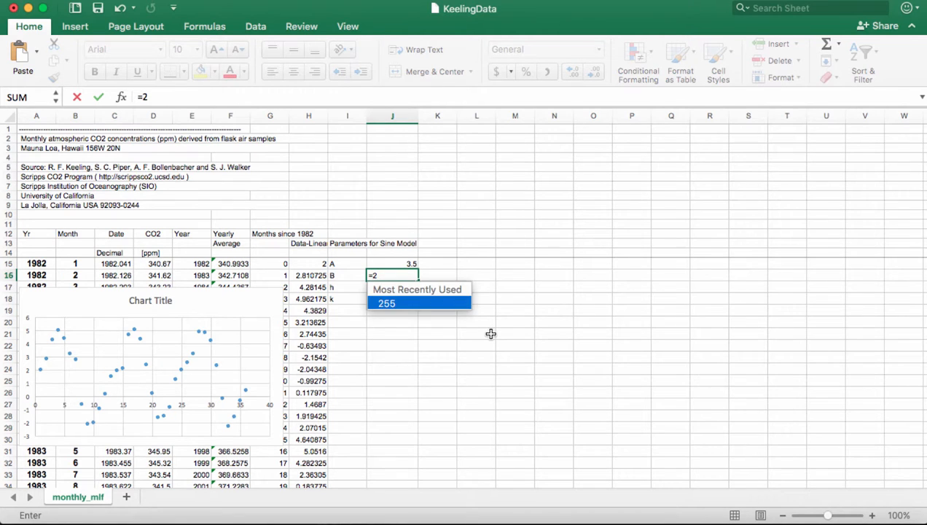
pyautogui.write('*pi(')
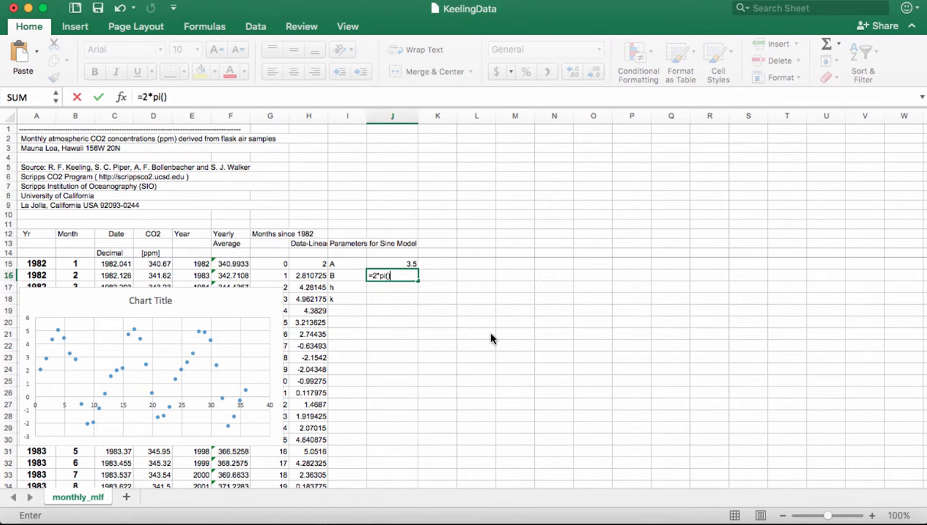
pyautogui.write(')/12')
pyautogui.press('Return')
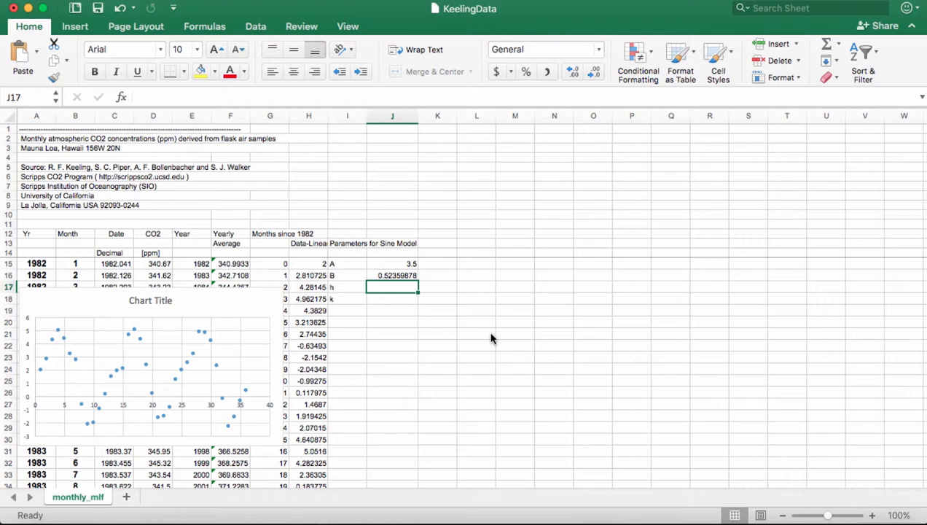
pyautogui.press('Return')
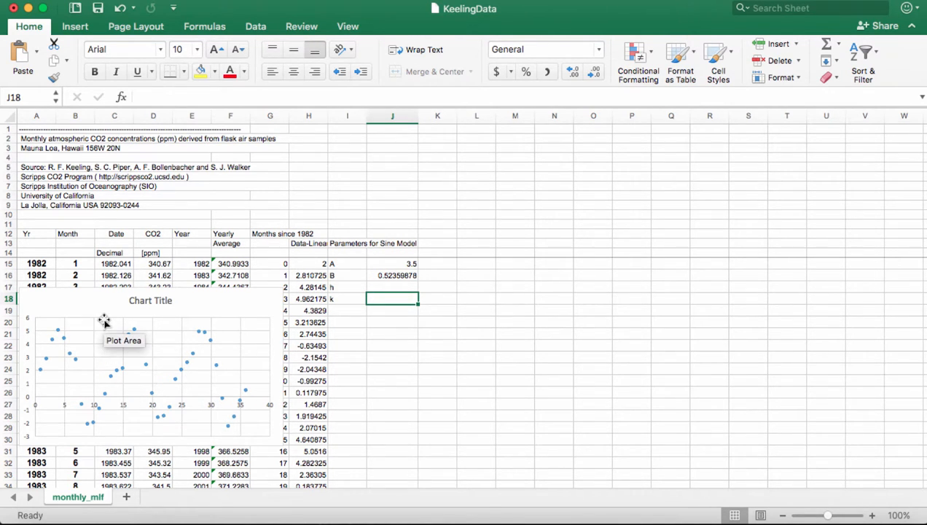
pyautogui.moveTo(59, 333)
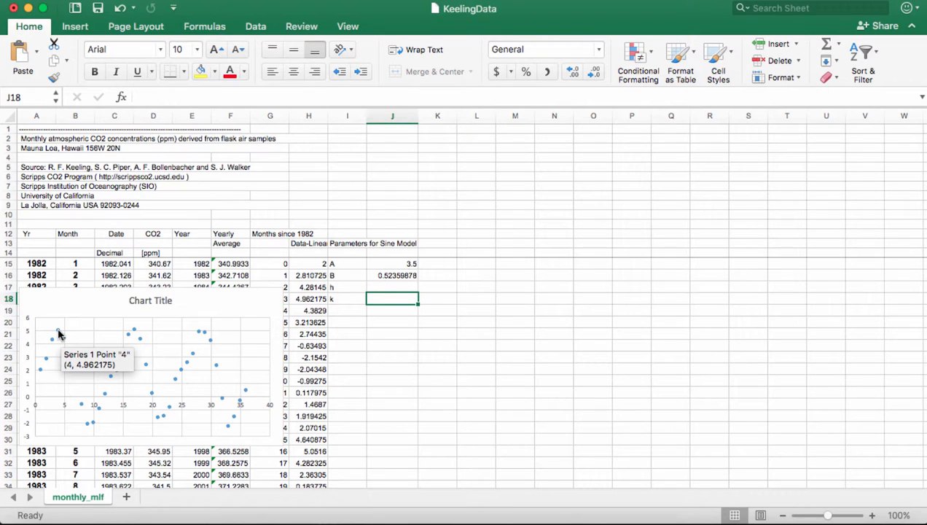
pyautogui.moveTo(87, 429)
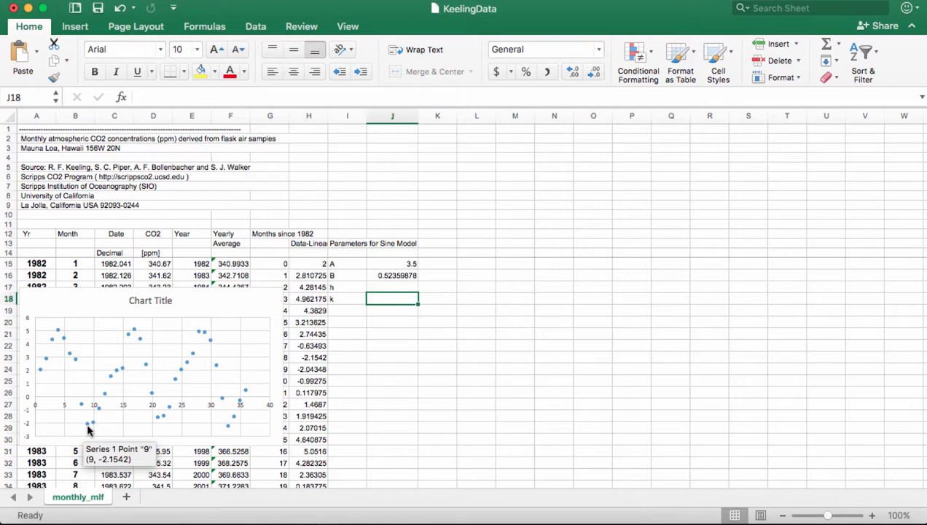
pyautogui.write('=1.5')
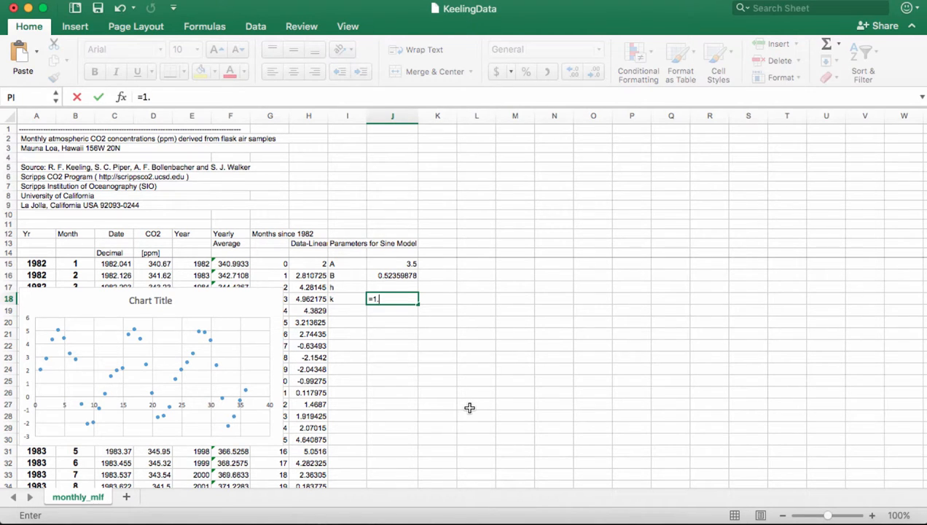
pyautogui.press('Return')
pyautogui.press('Up')
pyautogui.press('Up')
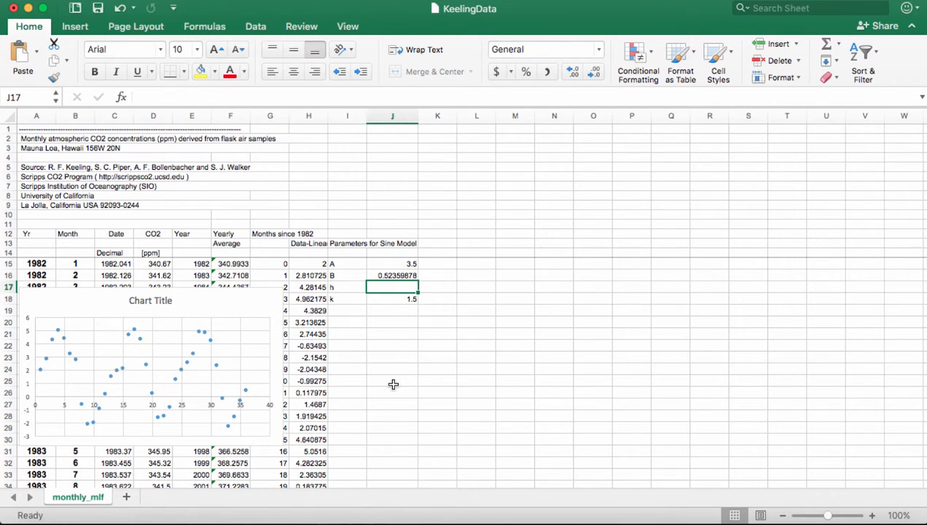
pyautogui.write('0')
pyautogui.press('Return')
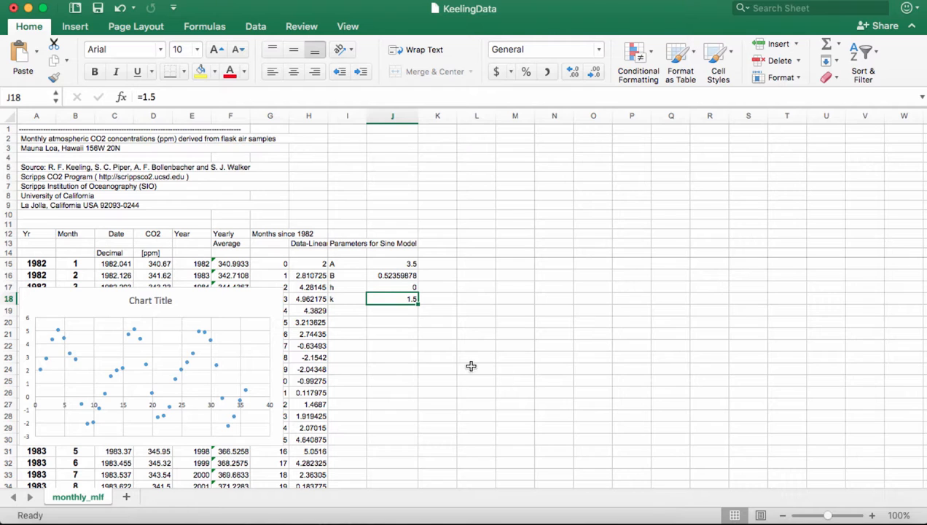
# - Delete the residual scatter chart and add the heading 'Predicted Sine Model' in K14
pyautogui.click(223, 302)
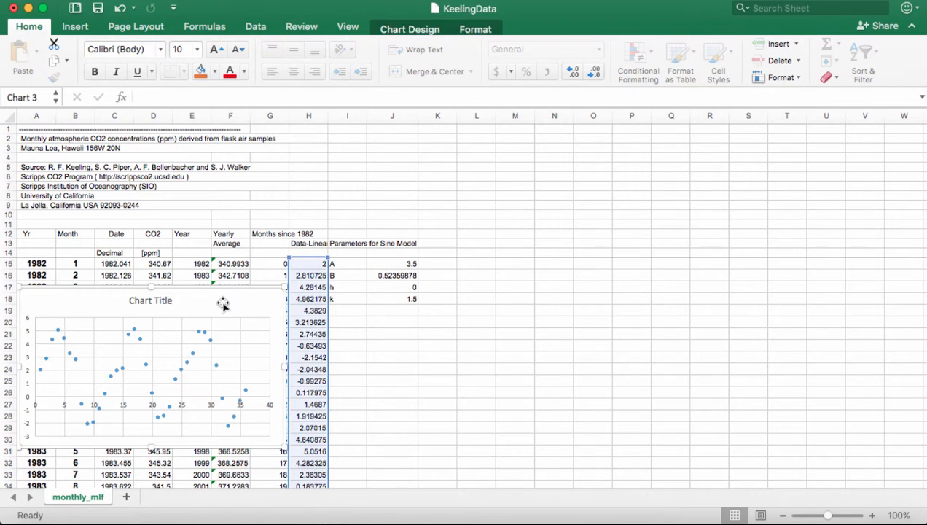
pyautogui.press('Delete')
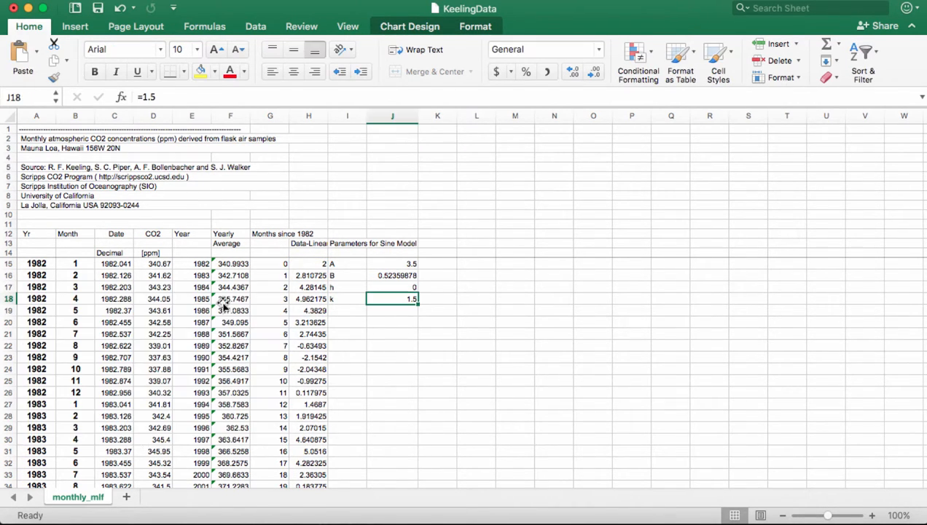
pyautogui.click(429, 252)
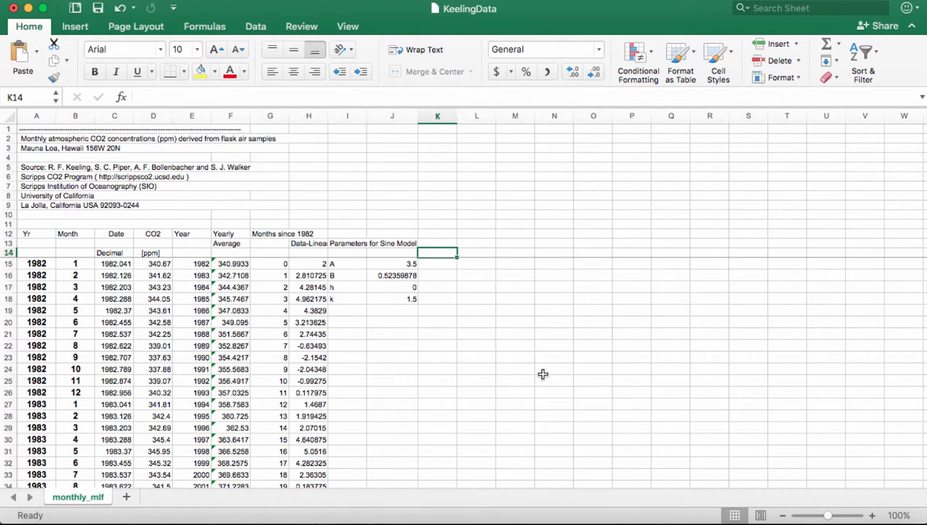
pyautogui.write('Pred')
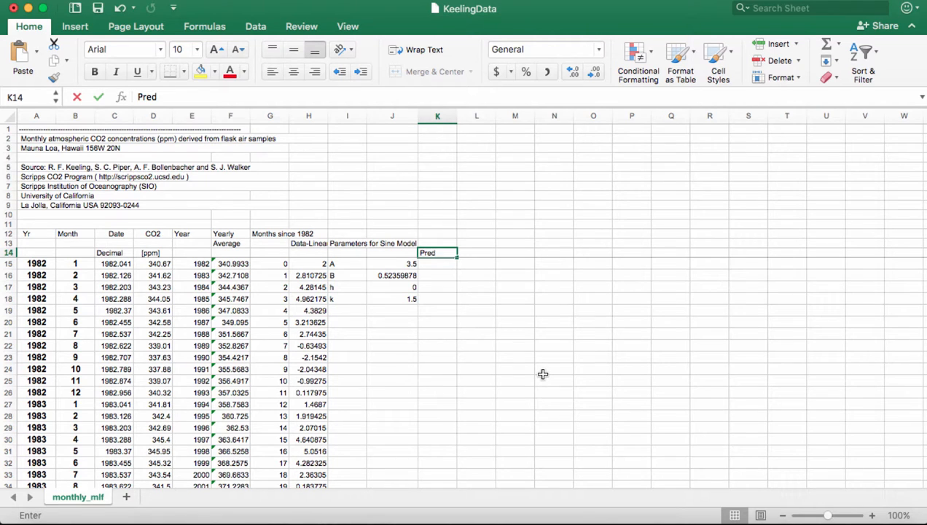
pyautogui.write('icted Sune')
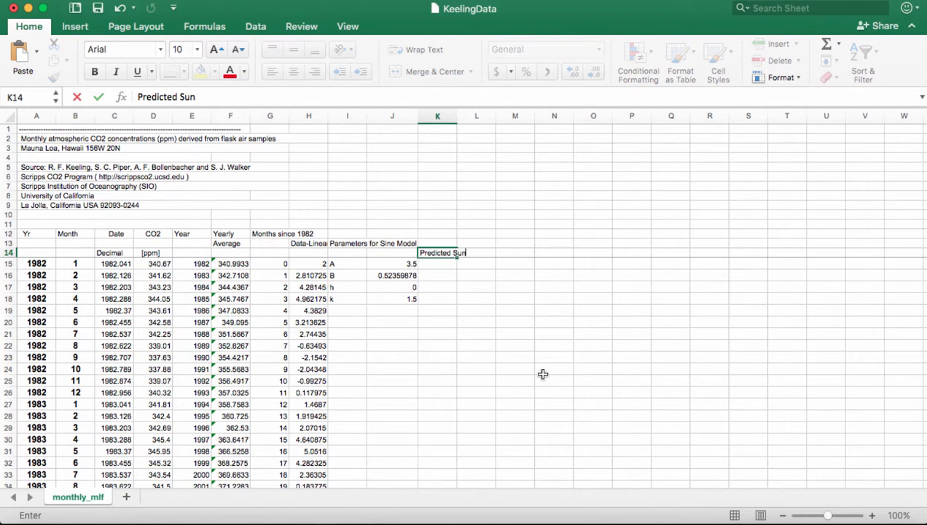
pyautogui.press('BackSpace')
pyautogui.press('BackSpace')
pyautogui.press('BackSpace')
pyautogui.write('ine Model')
pyautogui.press('Return')
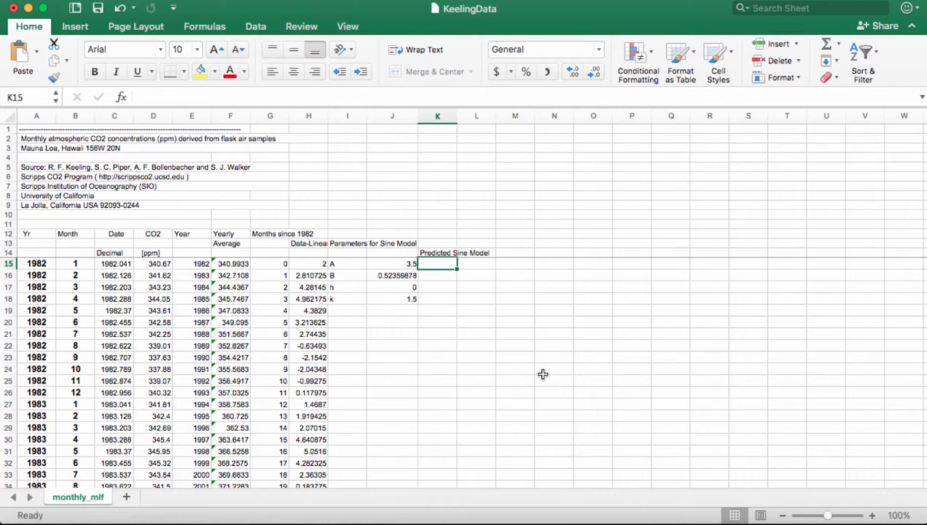
# - Enter =$J$15*SIN($J$16*(G15-$J$17))+$J$18 in K15
pyautogui.write('=')
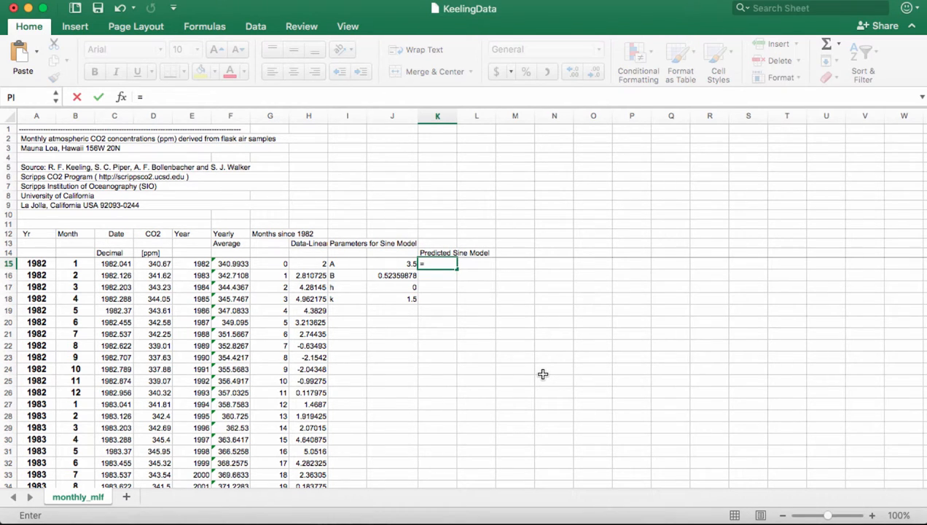
pyautogui.write('$j$15')
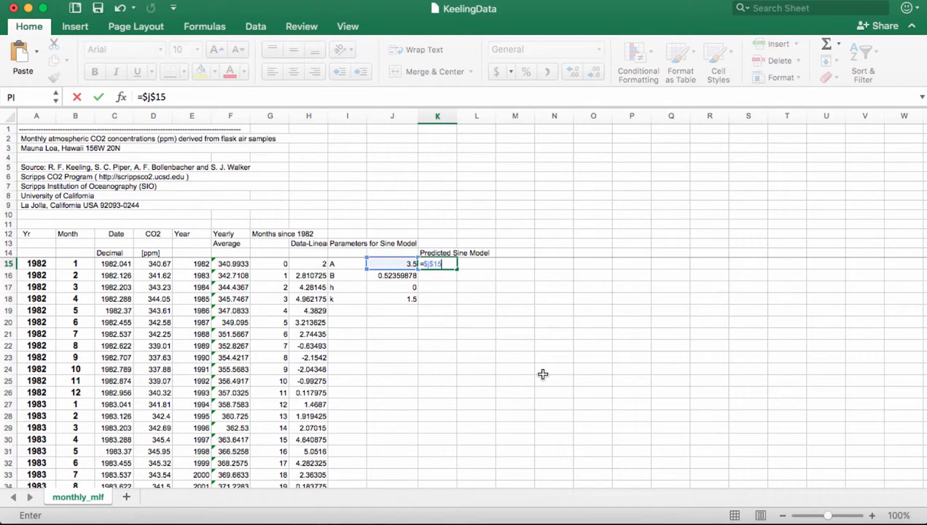
pyautogui.write('*sin')
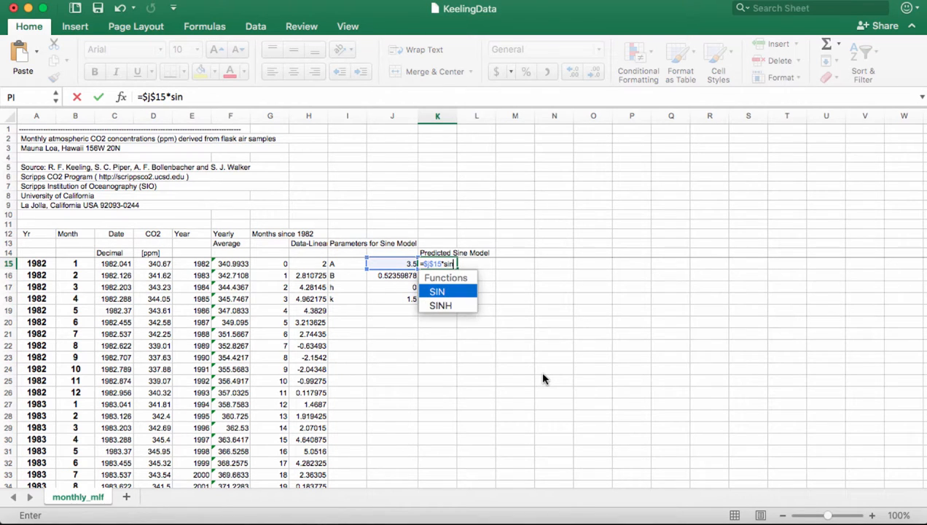
pyautogui.write('($')
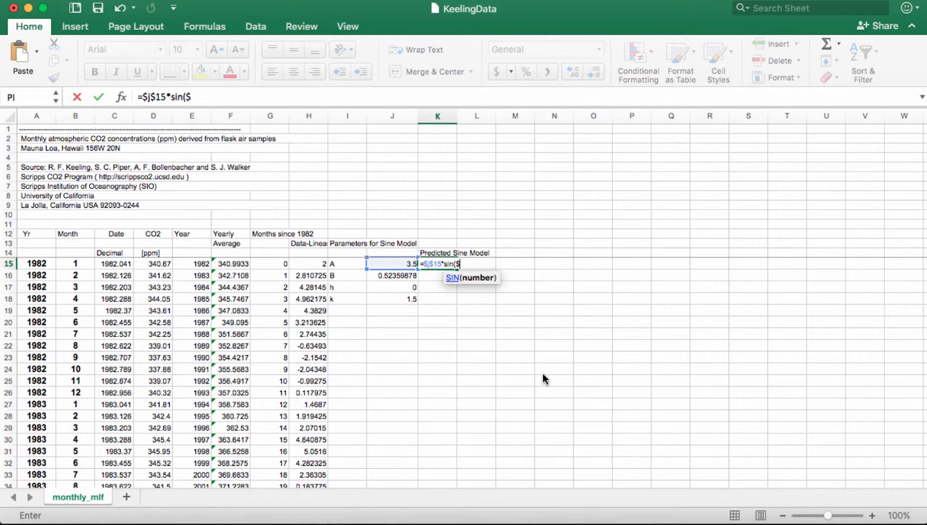
pyautogui.write('j$16')
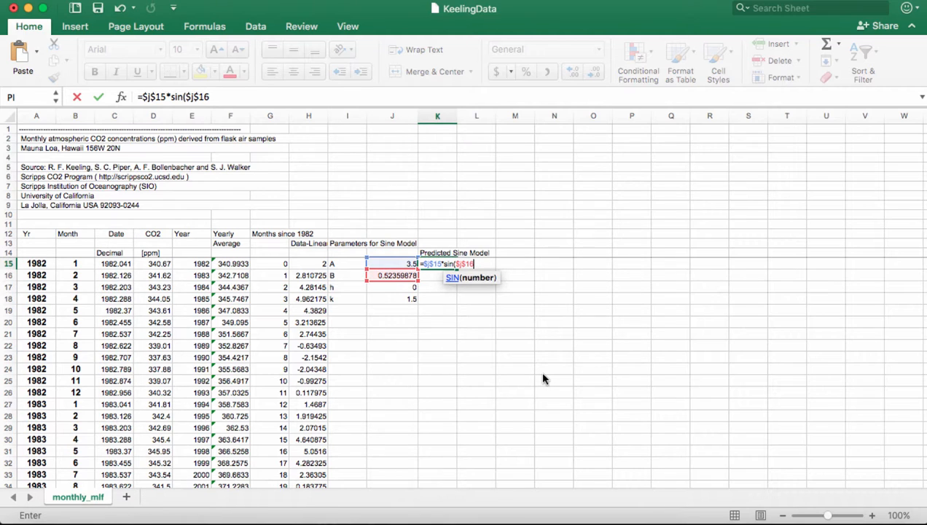
pyautogui.write('*(')
pyautogui.click(277, 263)
pyautogui.write('-')
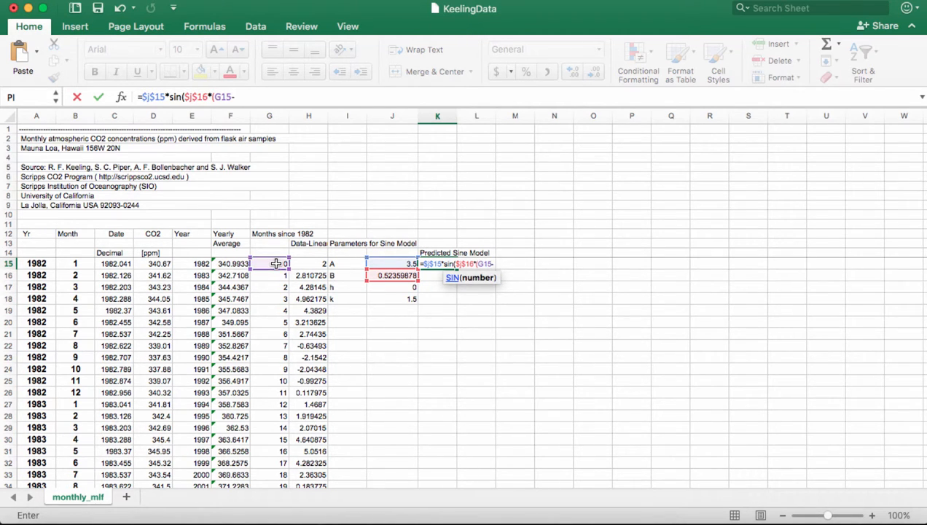
pyautogui.write('$j$17')
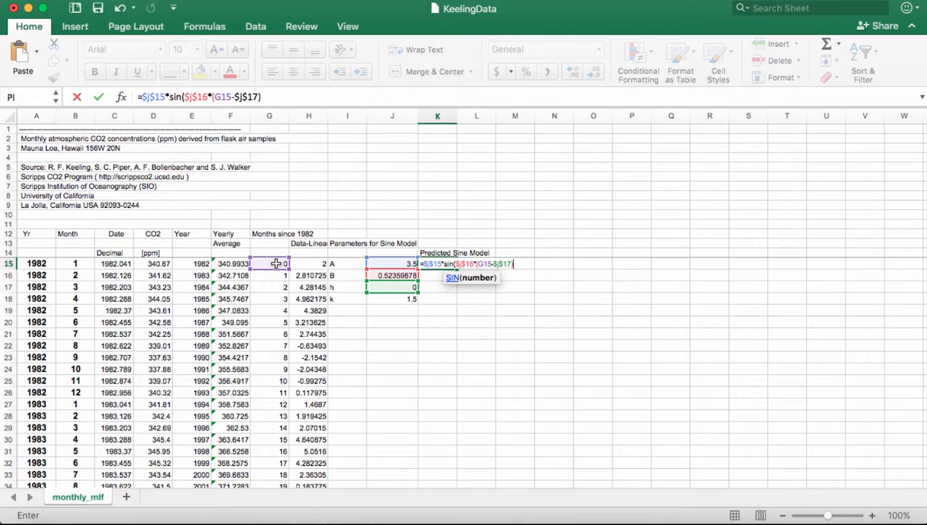
pyautogui.write(')')
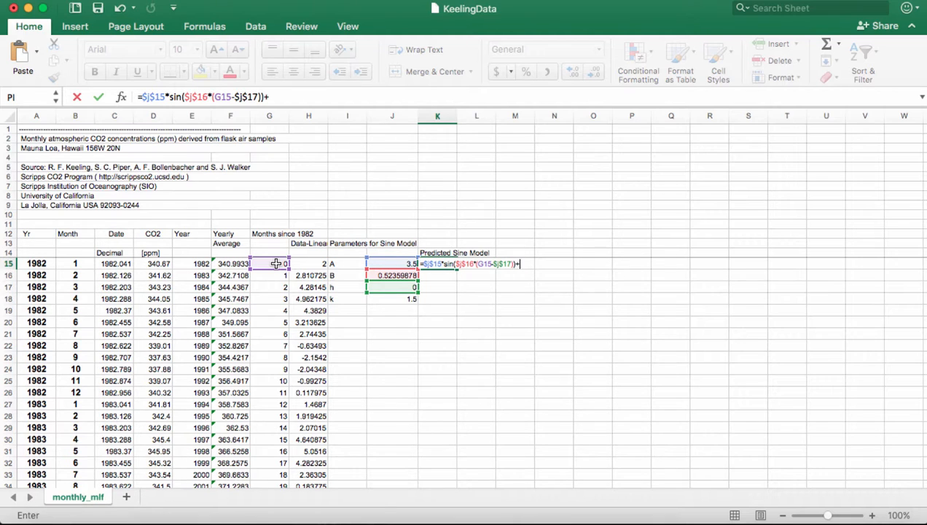
pyautogui.write('+$j$18')
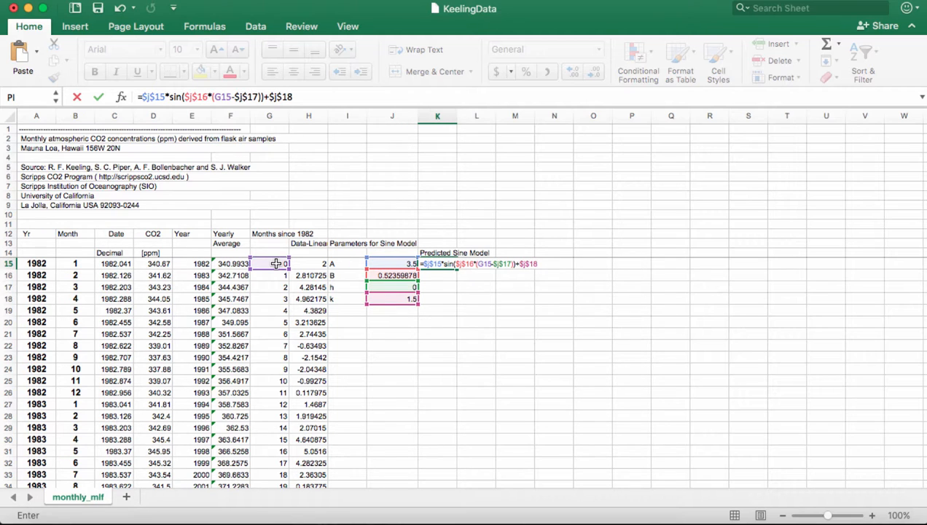
pyautogui.press('Return')
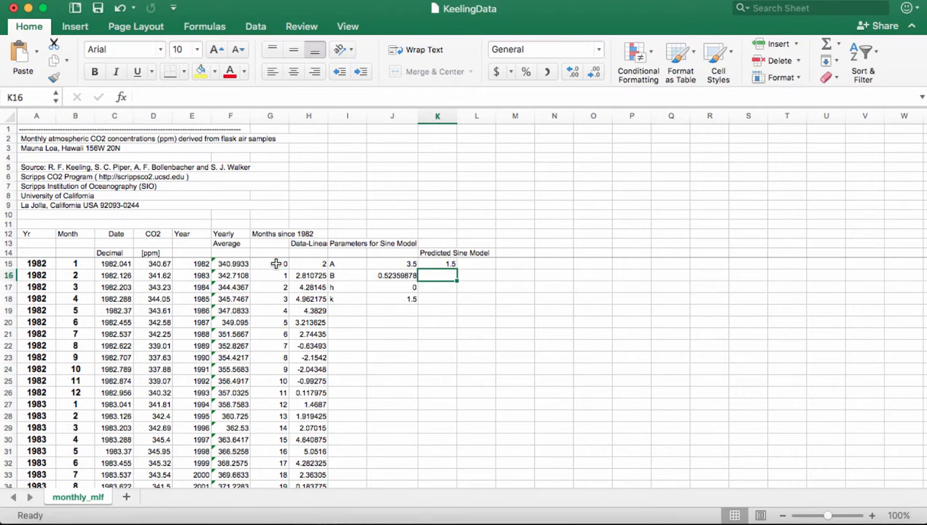
# - Copy the K15 sine formula down column K to row 339
pyautogui.click(443, 264)
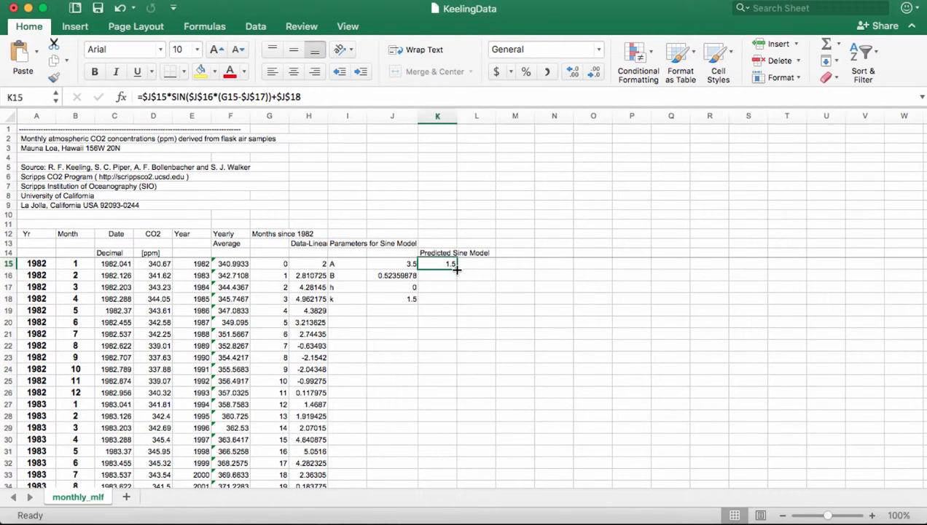
pyautogui.moveTo(456, 269); pyautogui.dragTo(449, 418)
pyautogui.scroll(20, 577, 415)
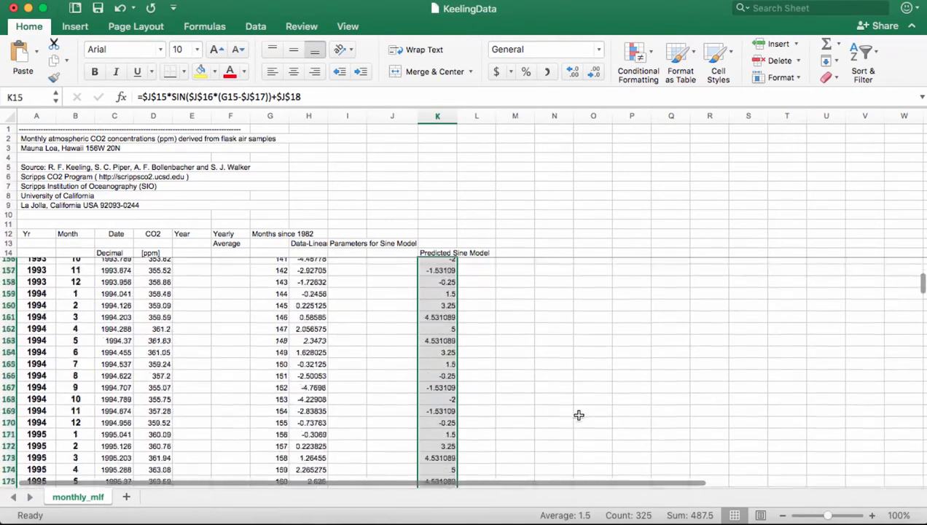
pyautogui.scroll(9, 578, 415)
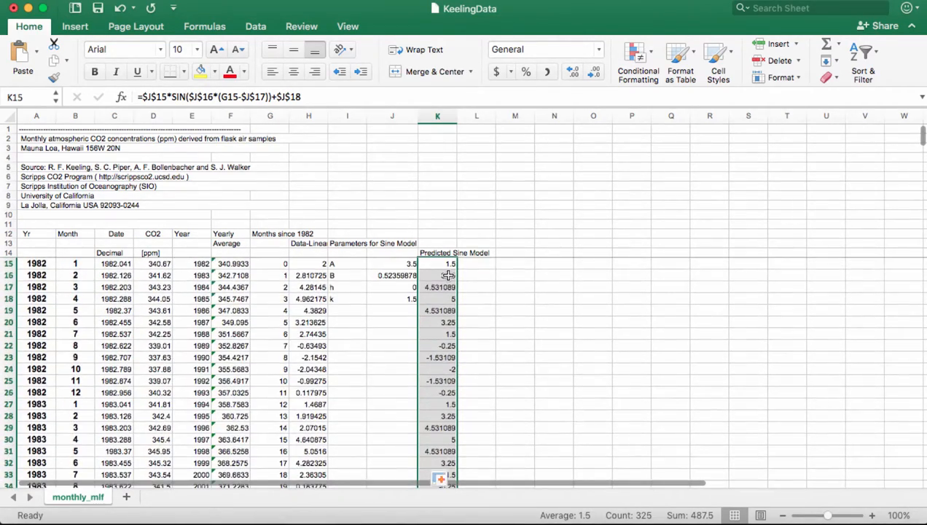
pyautogui.click(438, 263)
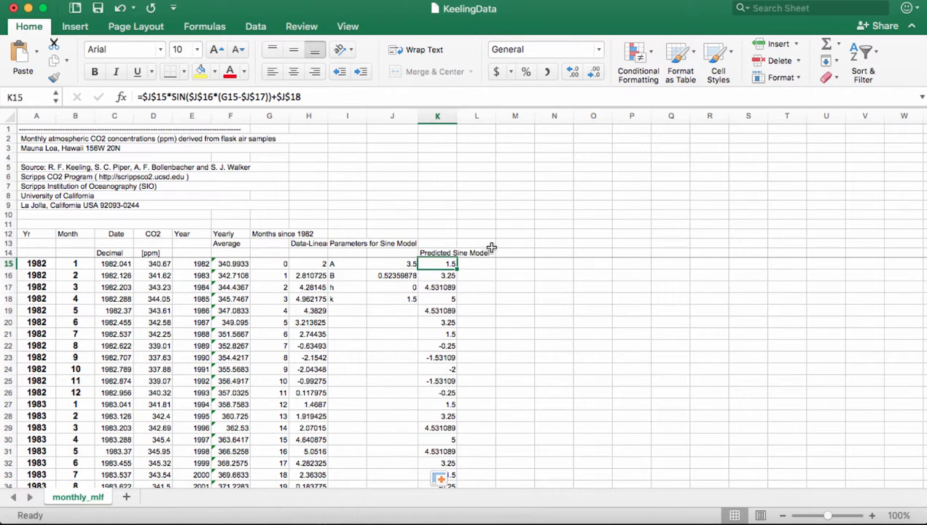
pyautogui.click(482, 252)
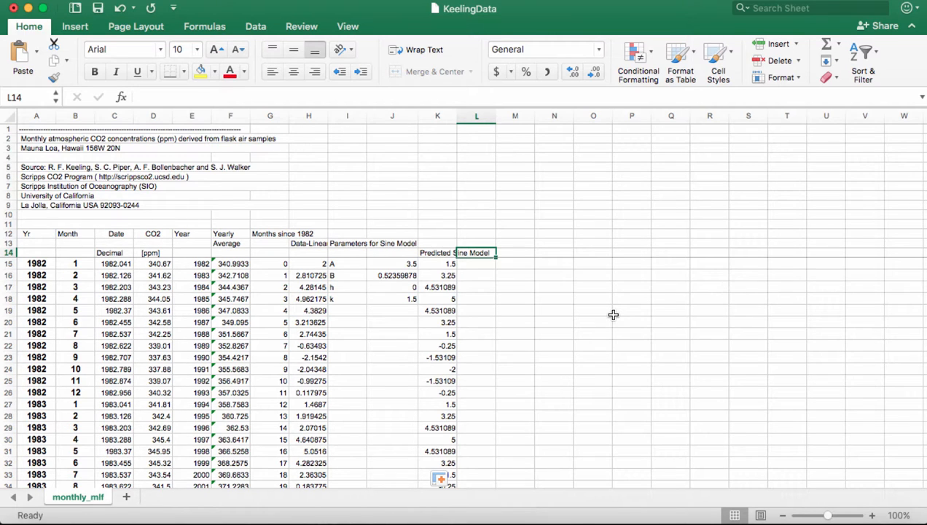
# - Head column L 'Squared Residuals' and fill =(H15-K15)^2 down every data row
pyautogui.write('Square')
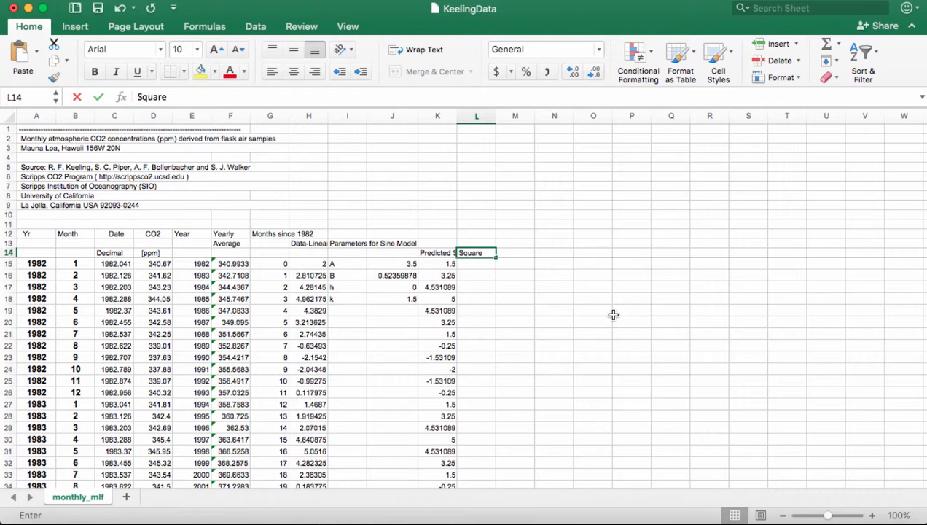
pyautogui.write('d Residuals')
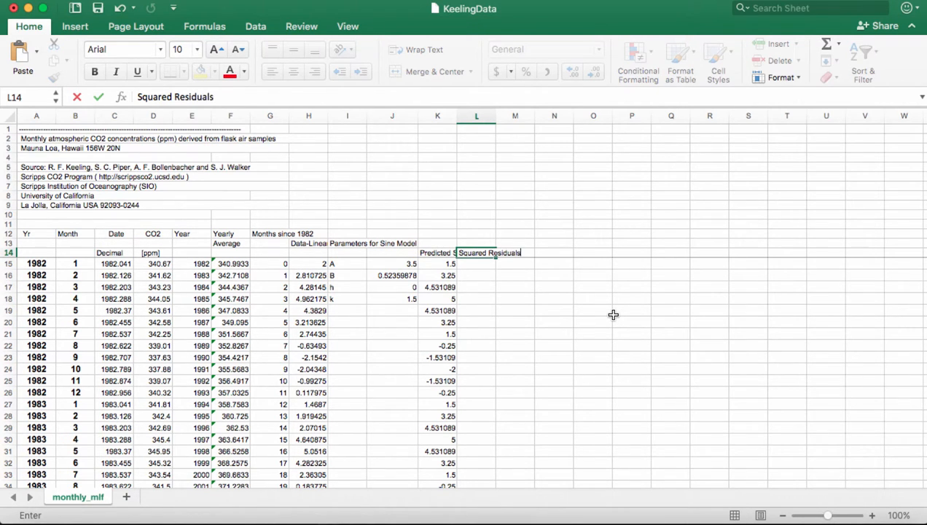
pyautogui.press('Return')
pyautogui.write('=')
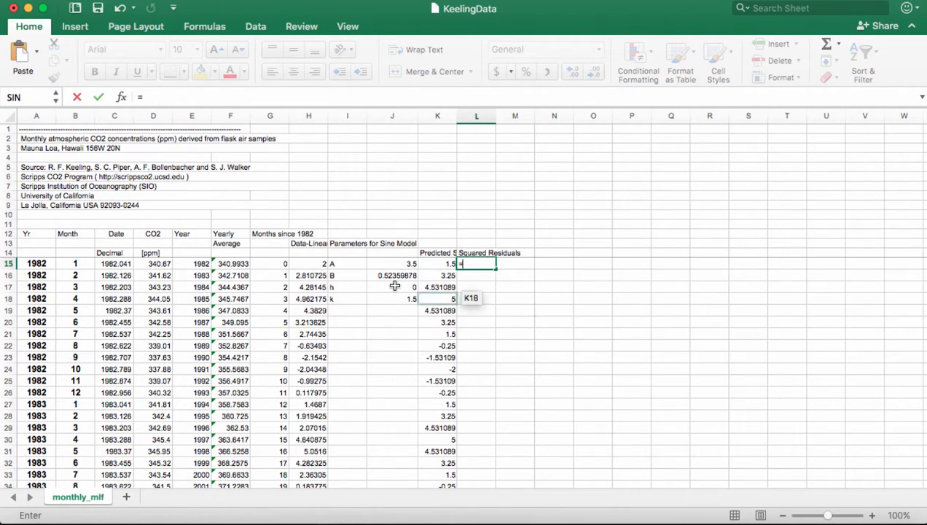
pyautogui.click(318, 264)
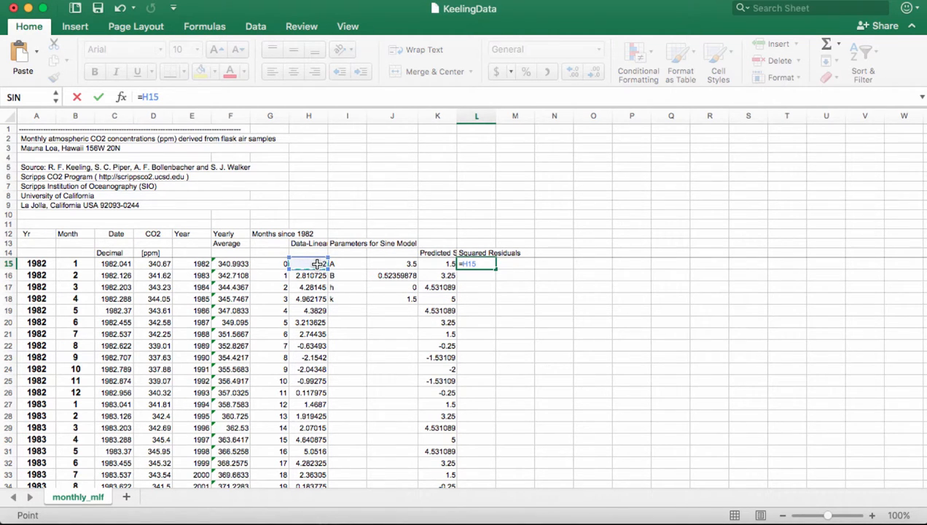
pyautogui.write('-')
pyautogui.click(430, 264)
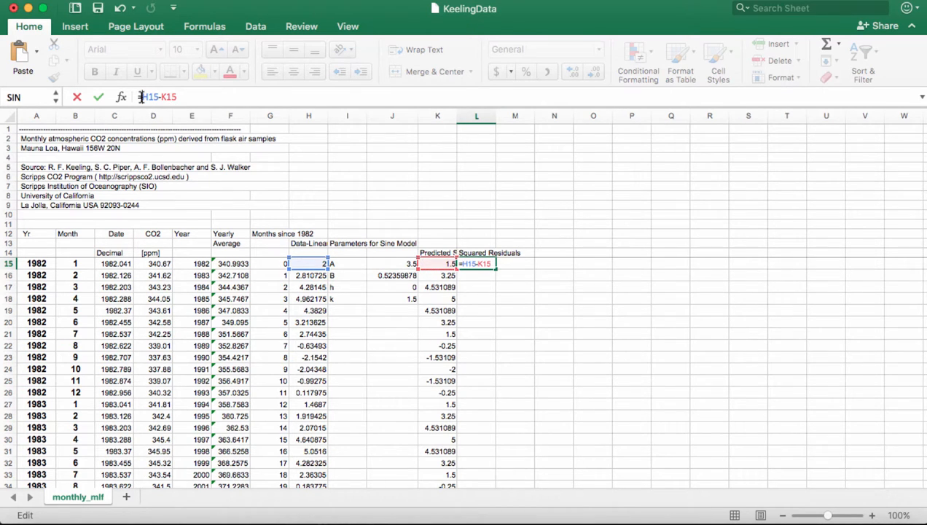
pyautogui.write('(')
pyautogui.write(')')
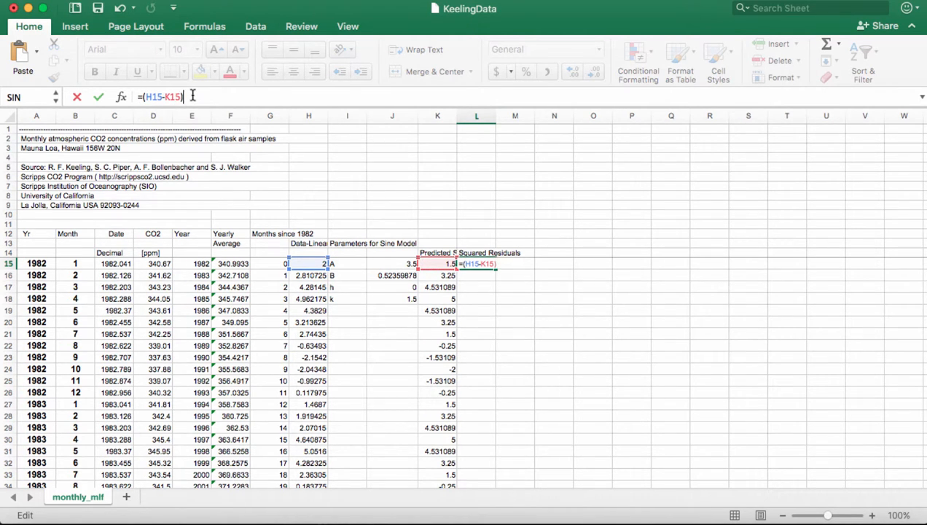
pyautogui.write('^2')
pyautogui.press('Return')
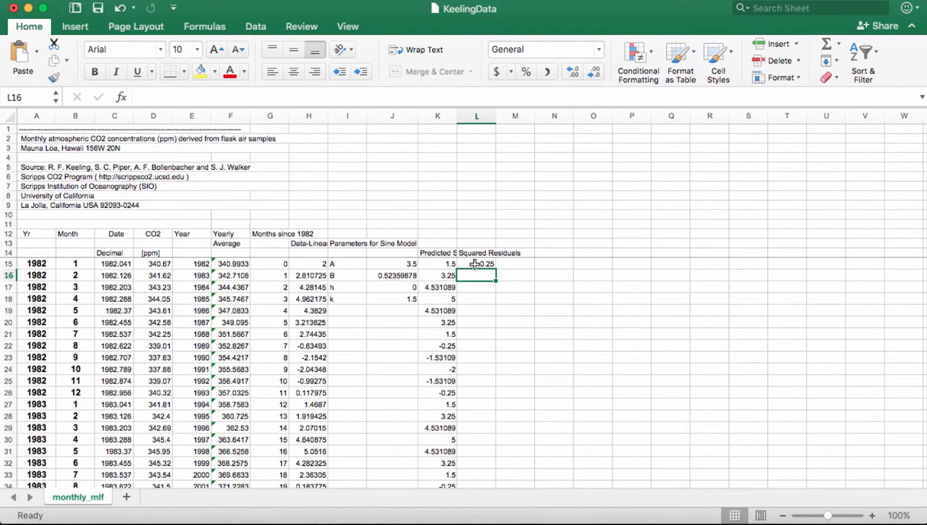
pyautogui.click(495, 266)
pyautogui.doubleClick(495, 268)
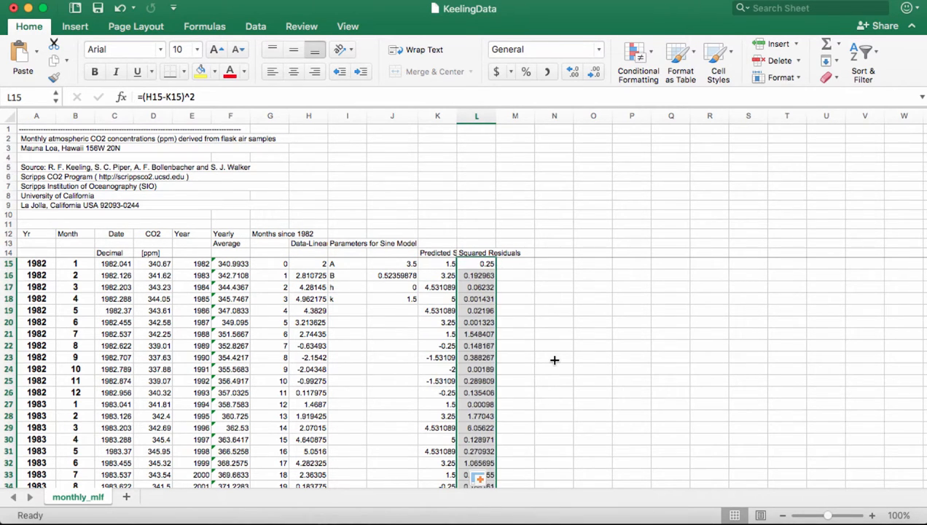
pyautogui.click(521, 252)
# - Head M14 'SS_Res', sum L15:L339 into M15, and colour the total red
pyautogui.write('SS')
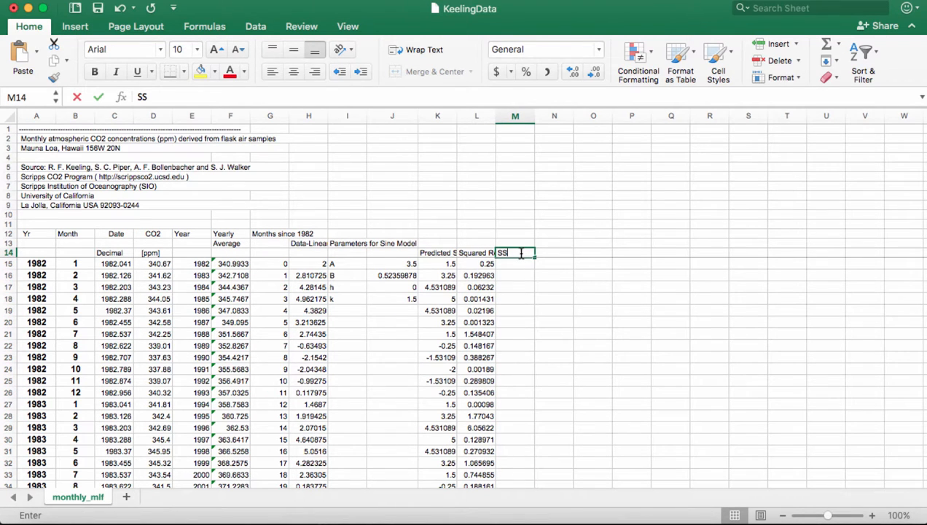
pyautogui.write('_Res')
pyautogui.press('Return')
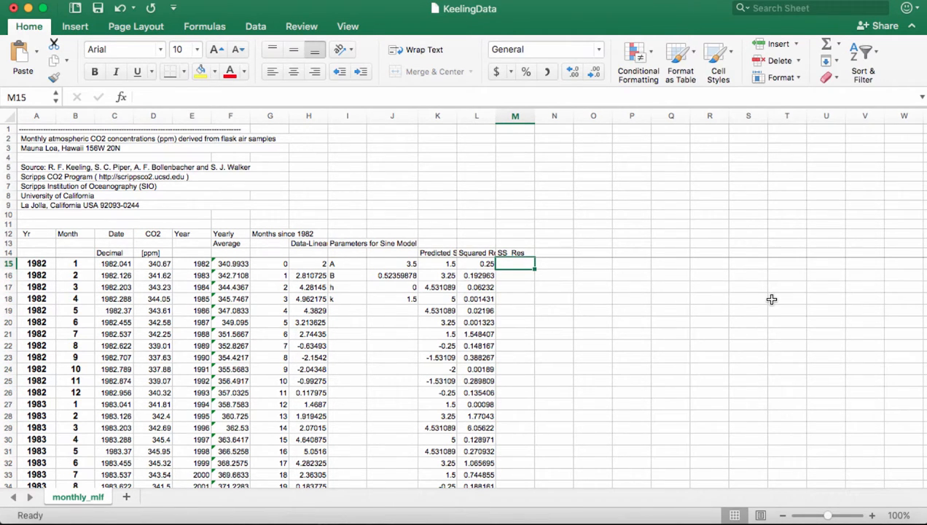
pyautogui.write('=sum(')
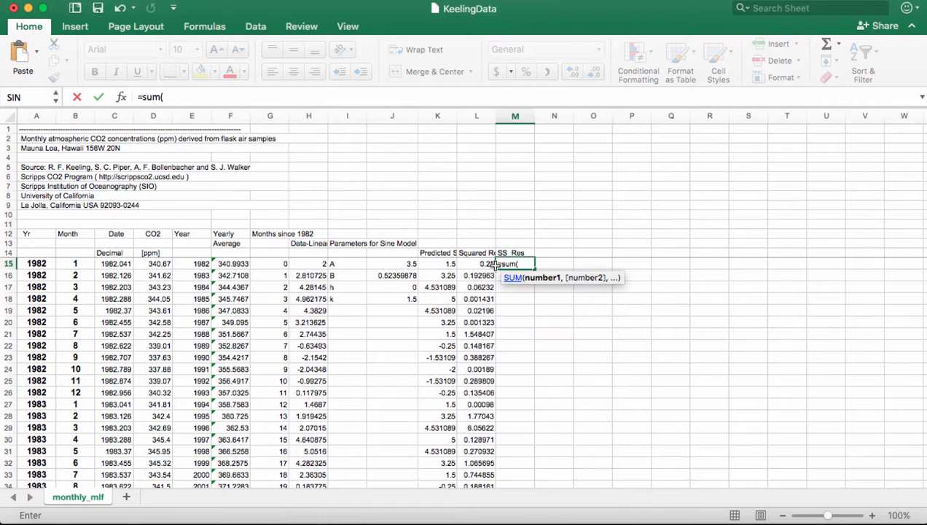
pyautogui.click(481, 267)
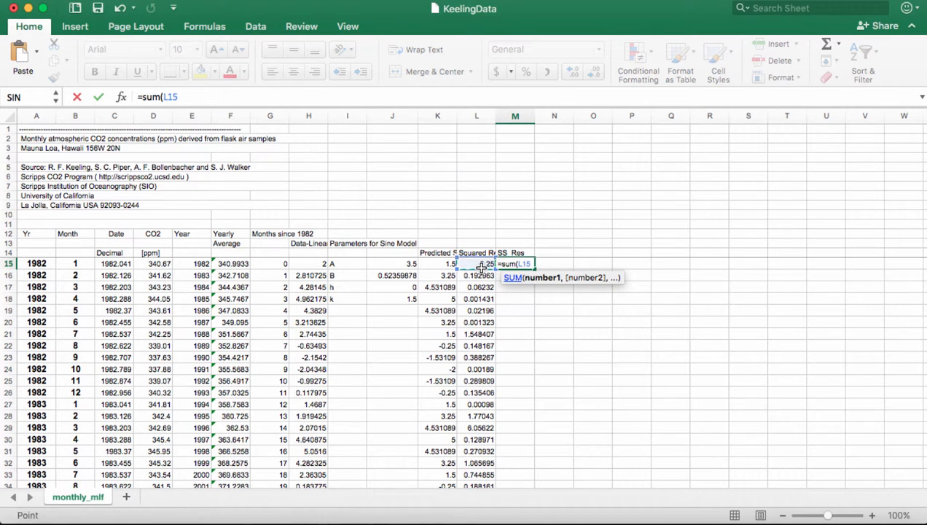
pyautogui.press('super+shift+Down')
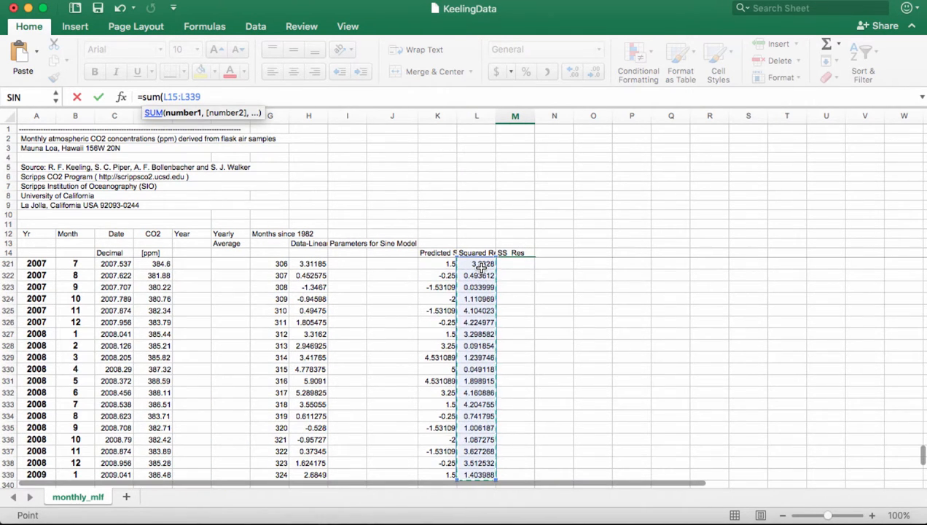
pyautogui.press('Return')
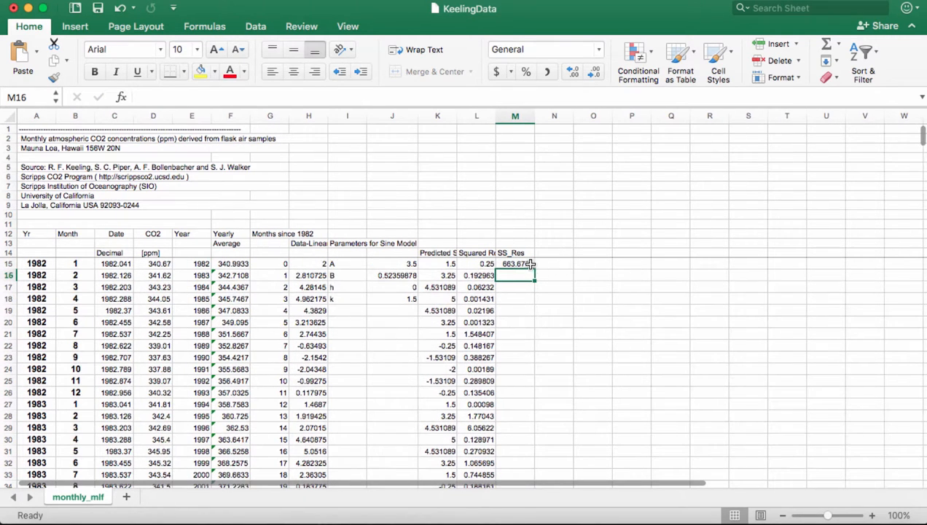
pyautogui.press('Up')
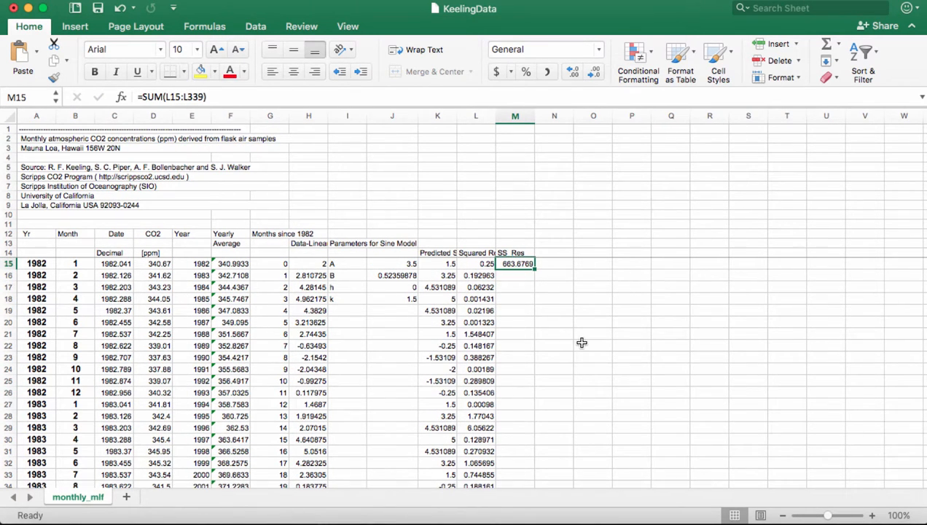
pyautogui.click(229, 70)
# - Set Solver to minimise $M$15 with $J$15:$J$18 as the variable cells
pyautogui.click(256, 27)
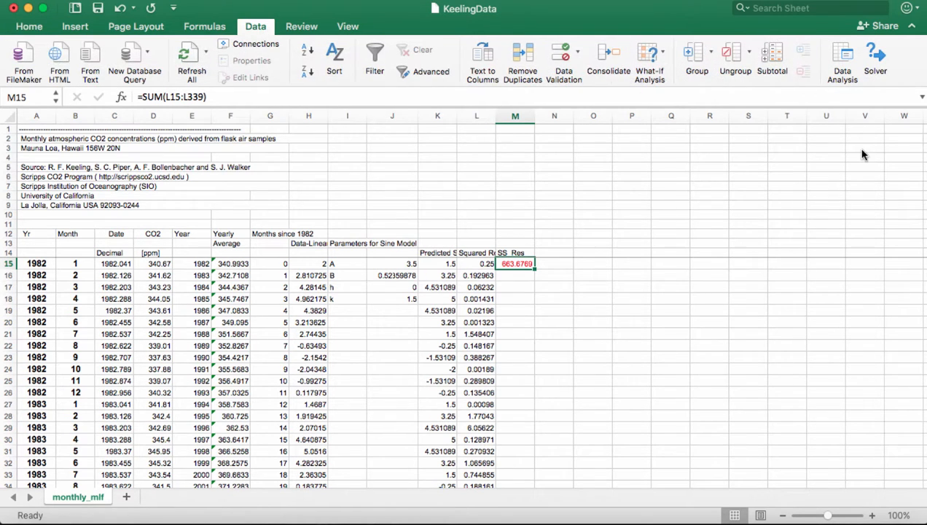
pyautogui.click(879, 71)
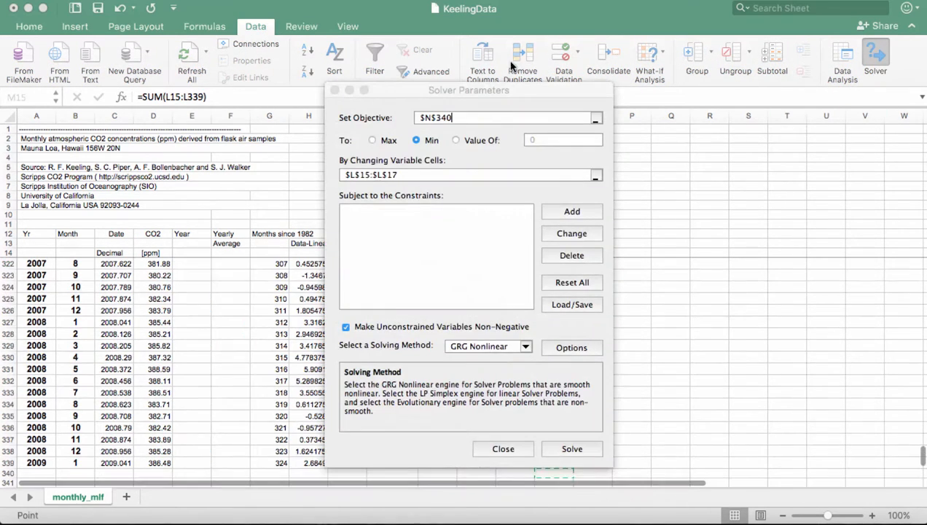
pyautogui.moveTo(515, 84); pyautogui.dragTo(796, 98)
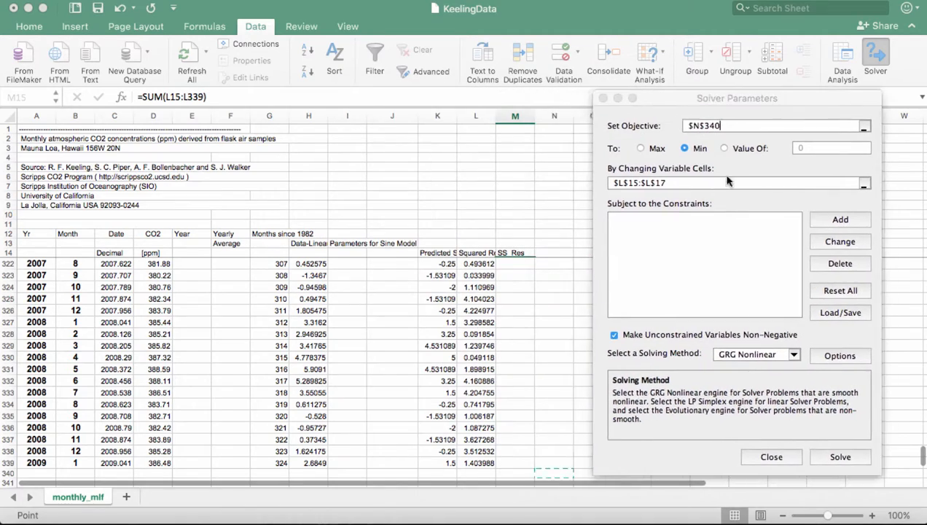
pyautogui.scroll(20, 523, 337)
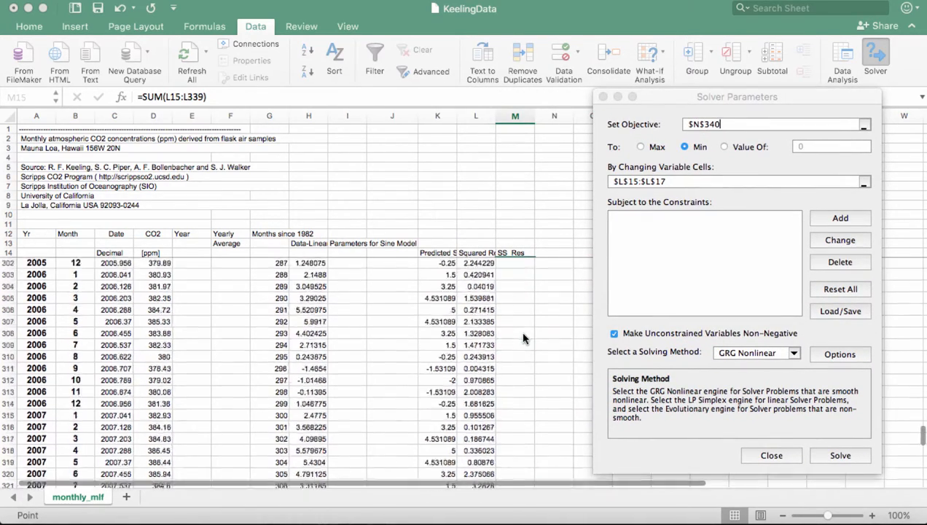
pyautogui.click(865, 127)
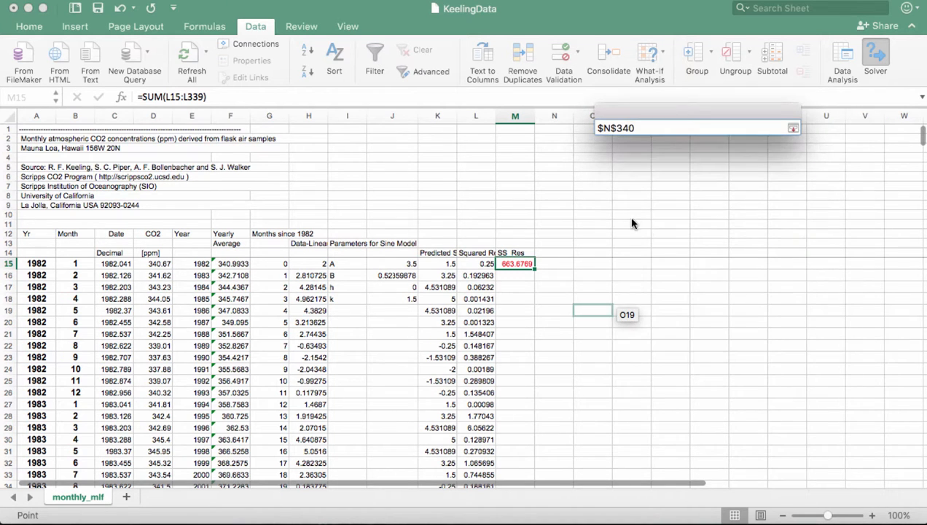
pyautogui.click(516, 266)
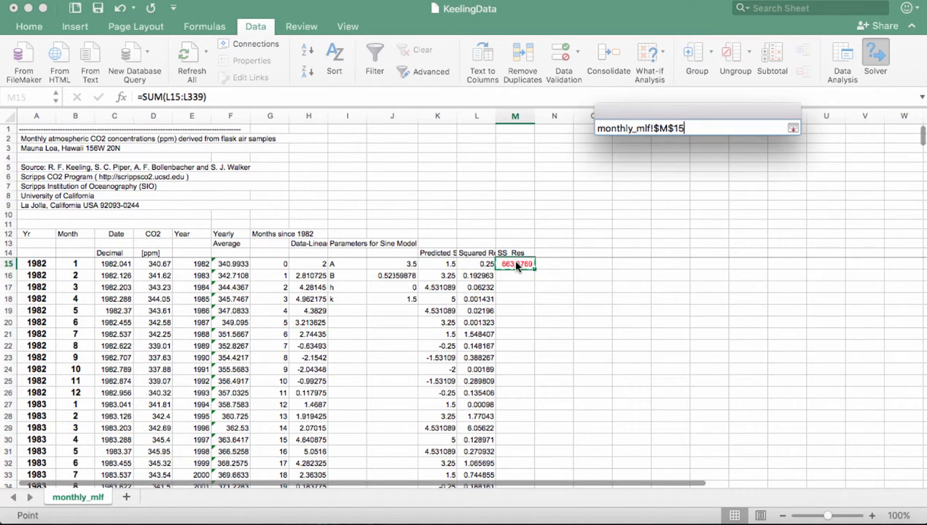
pyautogui.click(793, 127)
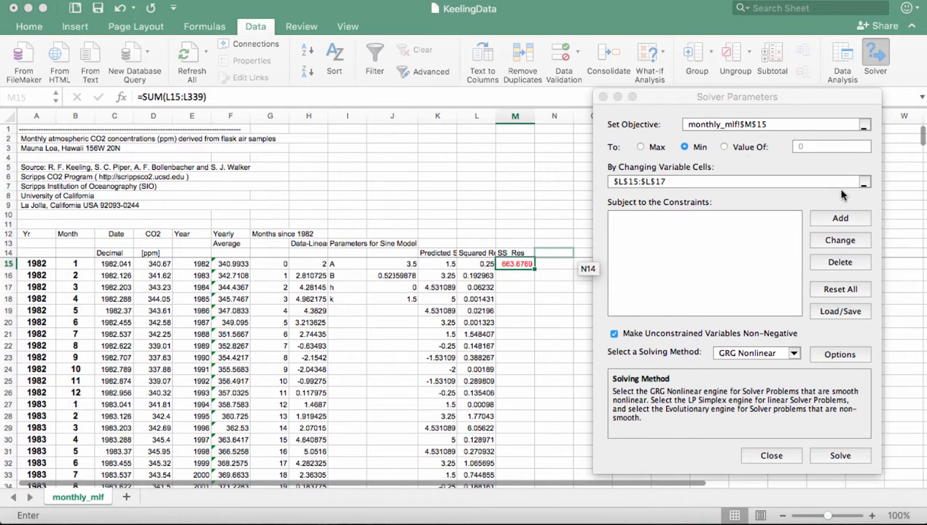
pyautogui.click(864, 184)
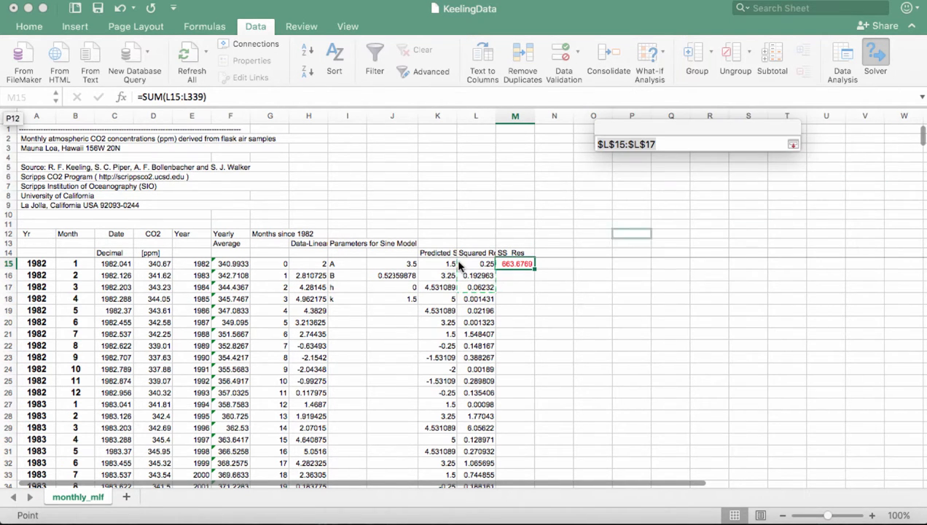
pyautogui.moveTo(403, 266); pyautogui.dragTo(403, 302)
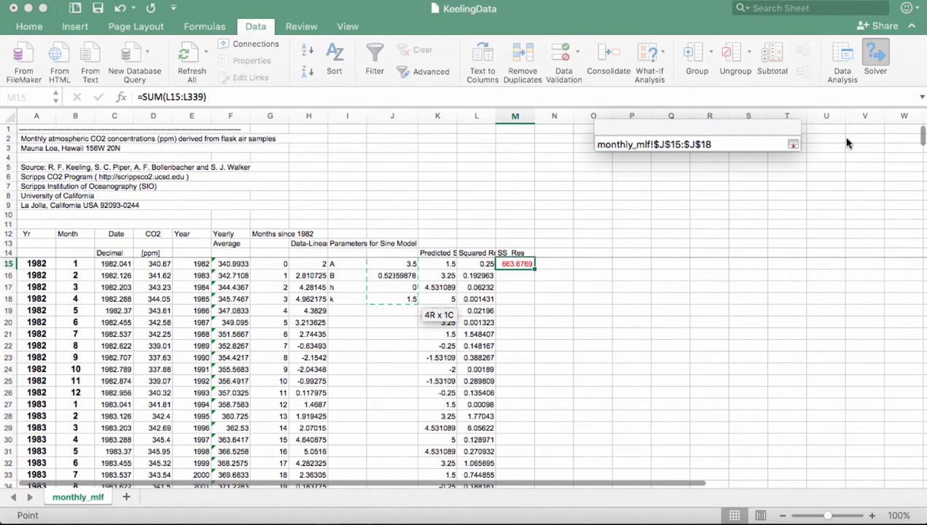
pyautogui.click(792, 144)
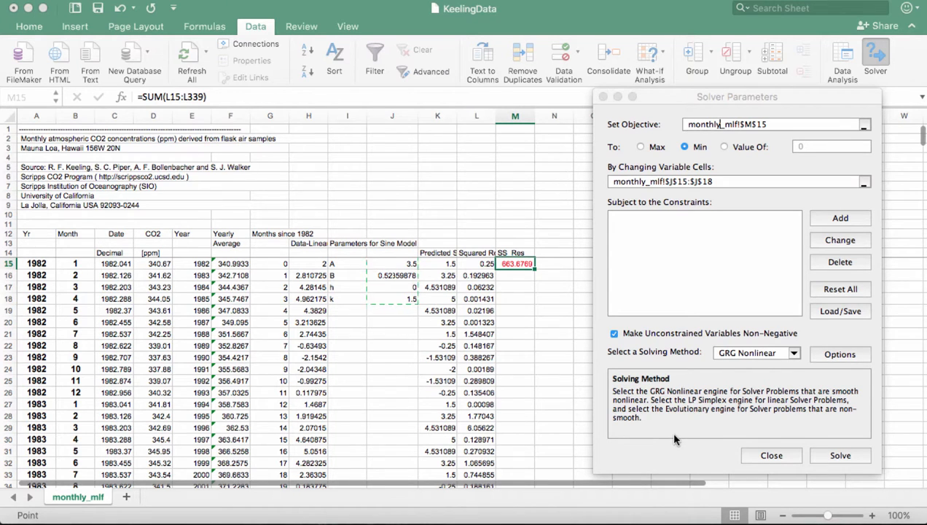
pyautogui.click(839, 456)
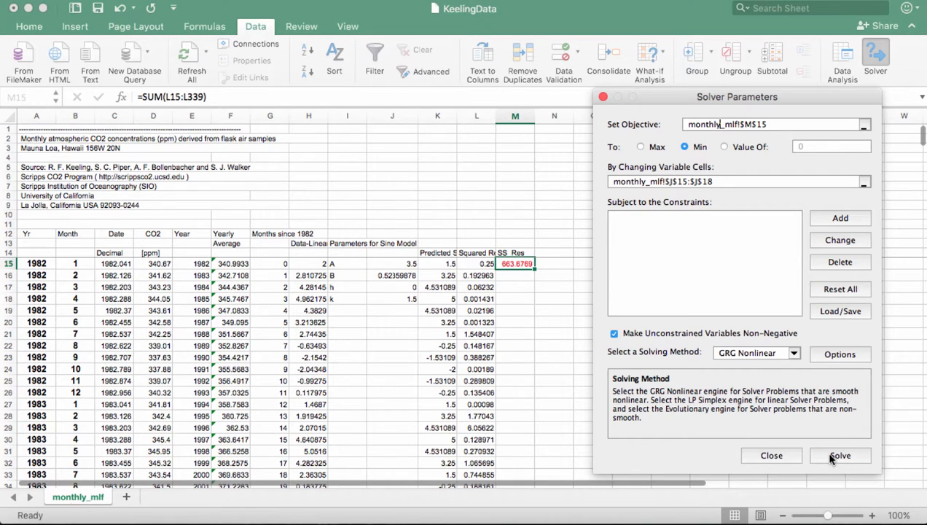
# - Run Solver and keep its fit, lowering SS_Res to 503.3116, then select H15:H339
pyautogui.click(830, 456)
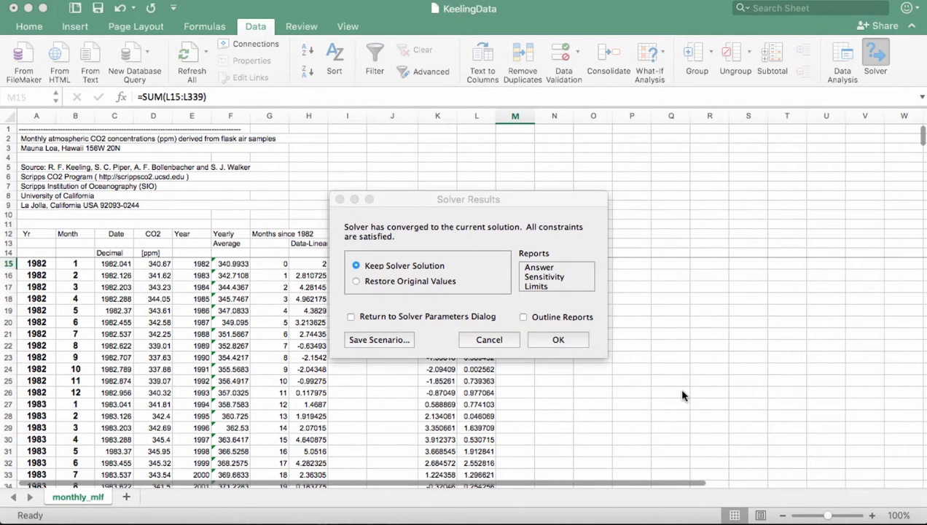
pyautogui.click(558, 340)
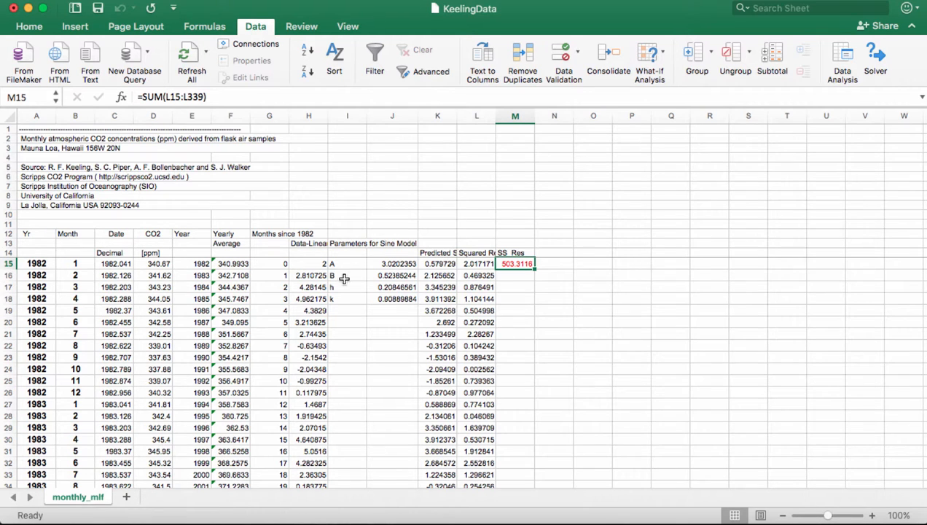
pyautogui.click(312, 263)
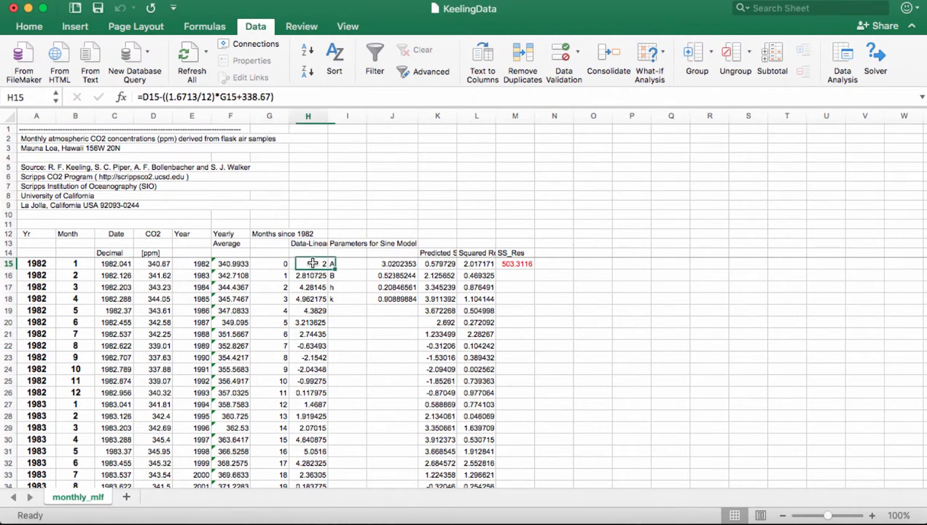
pyautogui.hotkey('ctrl', 'shift', 'Down')
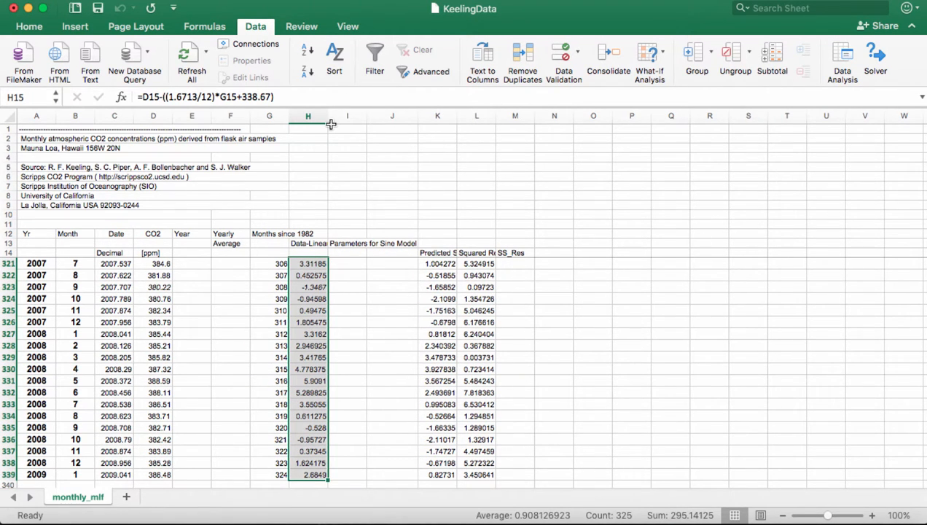
# - Insert a plain scatter chart of H15:H339 and widen it from column A across the sheet
pyautogui.click(75, 28)
pyautogui.click(532, 71)
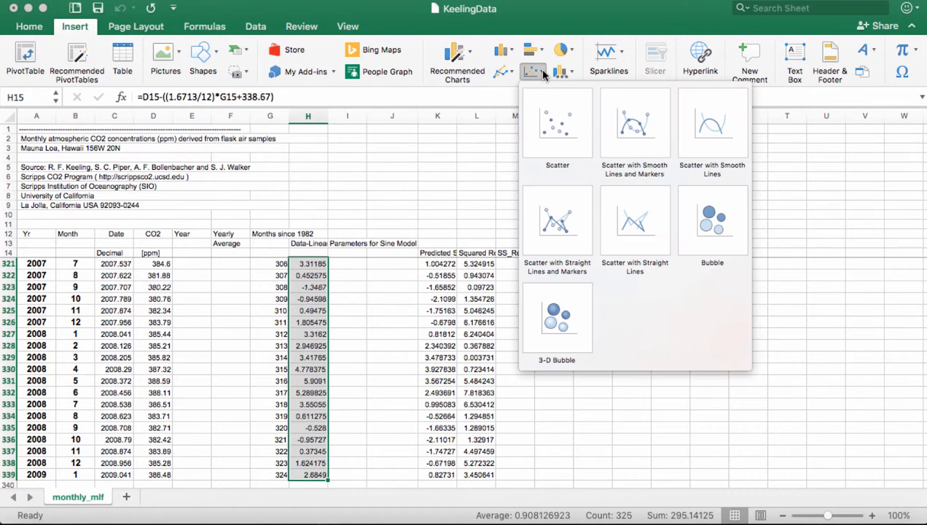
pyautogui.click(558, 126)
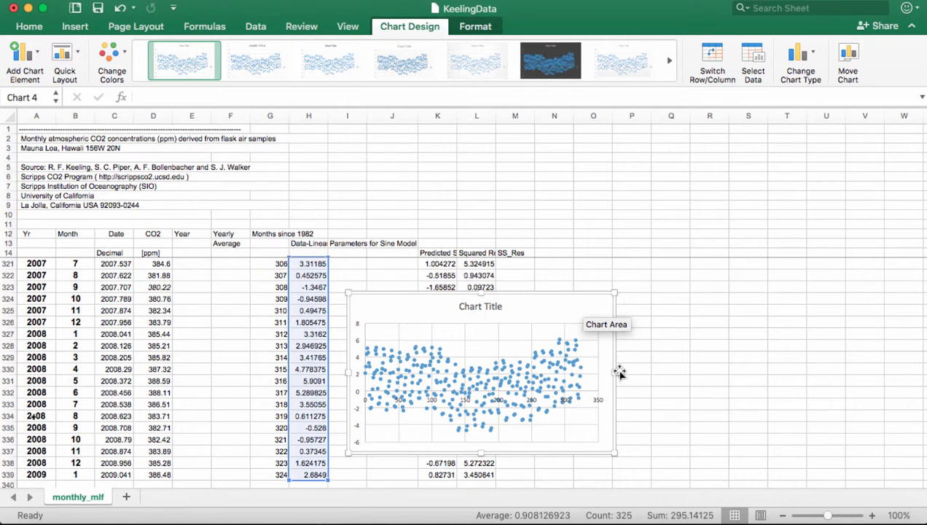
pyautogui.moveTo(860, 369); pyautogui.dragTo(897, 372)
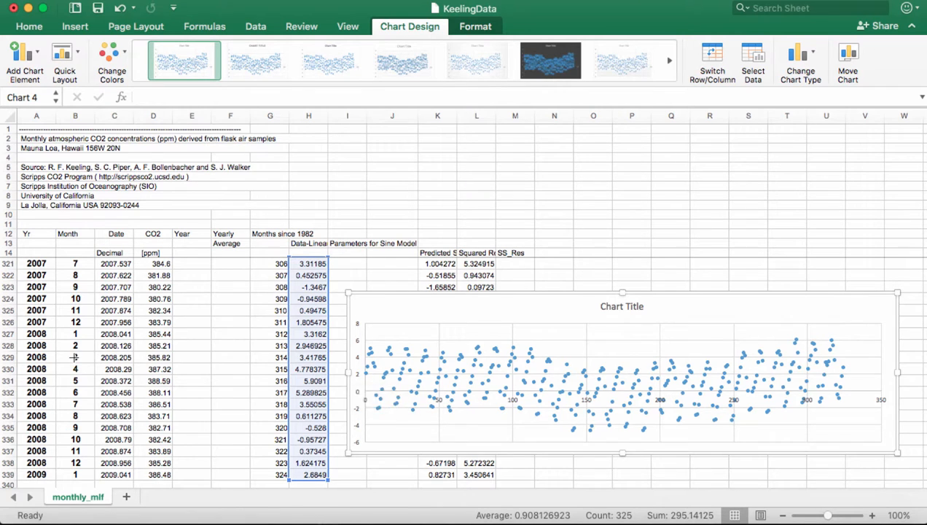
pyautogui.moveTo(348, 372); pyautogui.dragTo(33, 357)
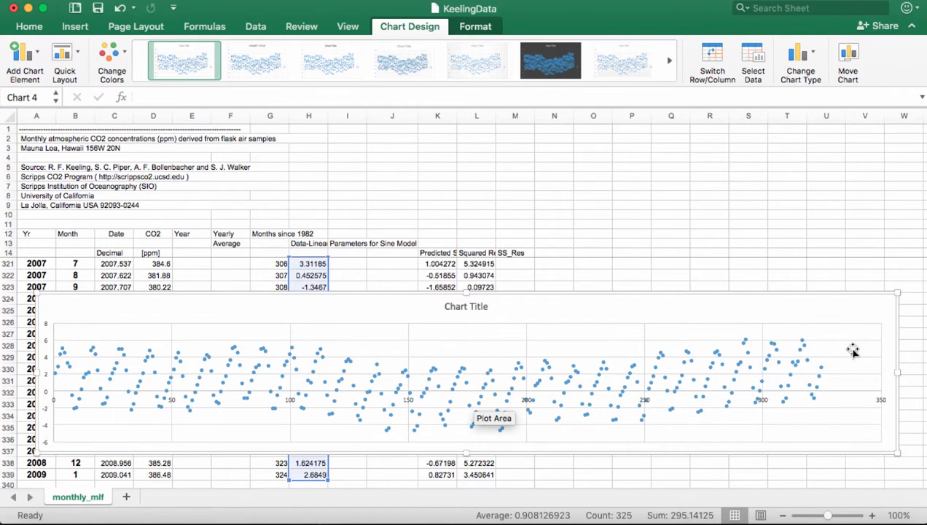
# - Name the chart's first series 'Observed Sine Part'
pyautogui.rightClick(573, 311)
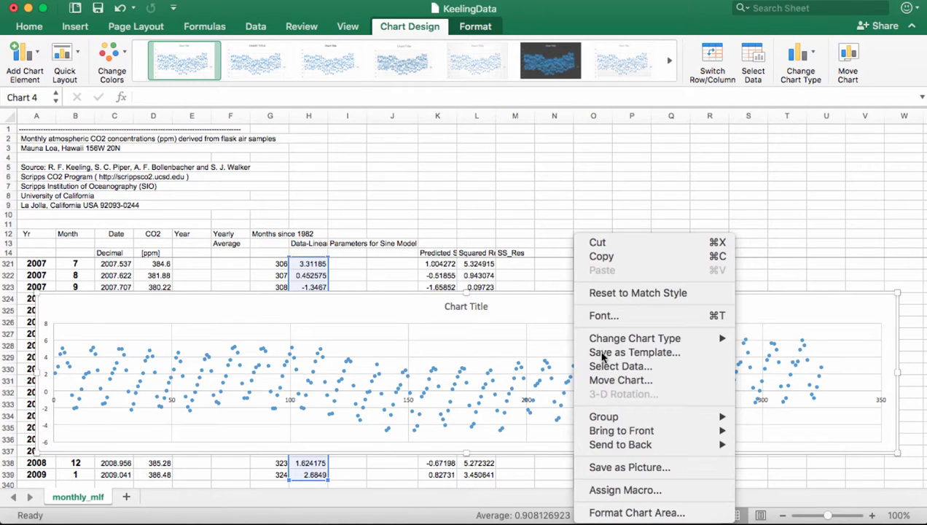
pyautogui.click(603, 367)
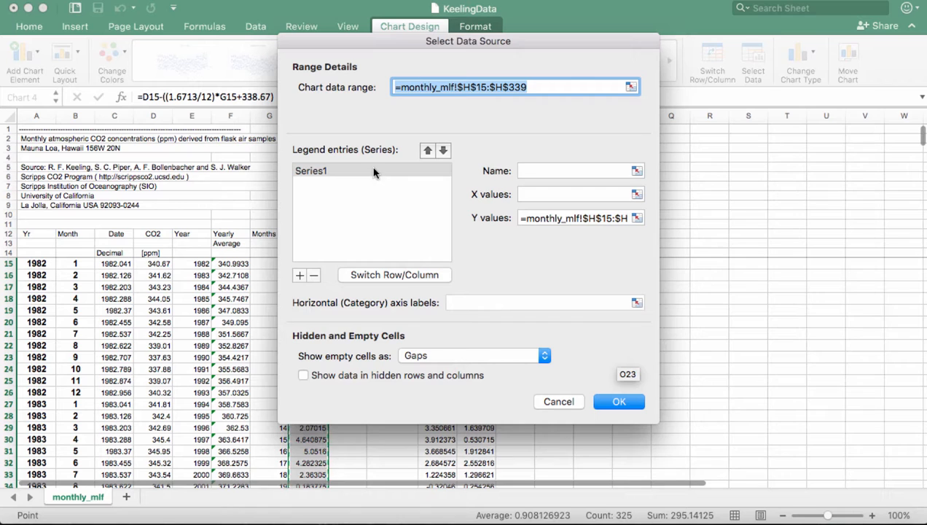
pyautogui.click(518, 170)
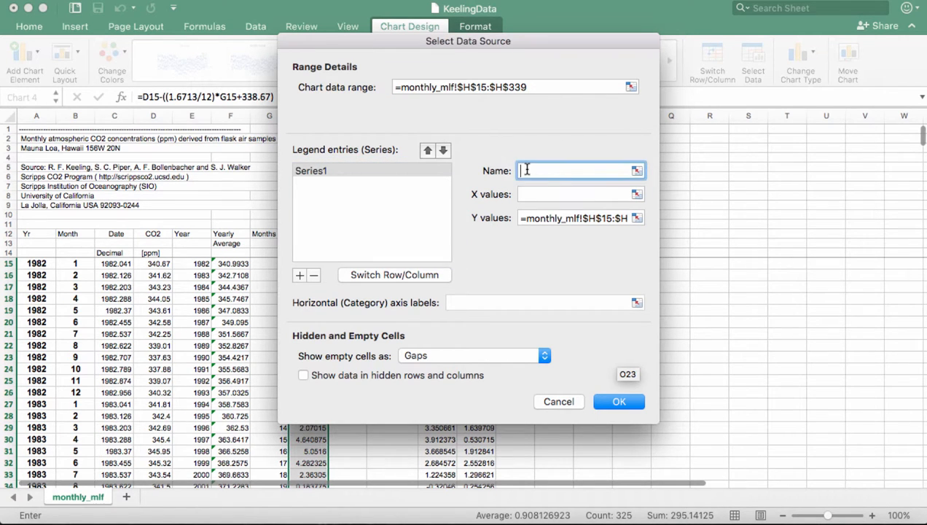
pyautogui.write('Observed Sine Part')
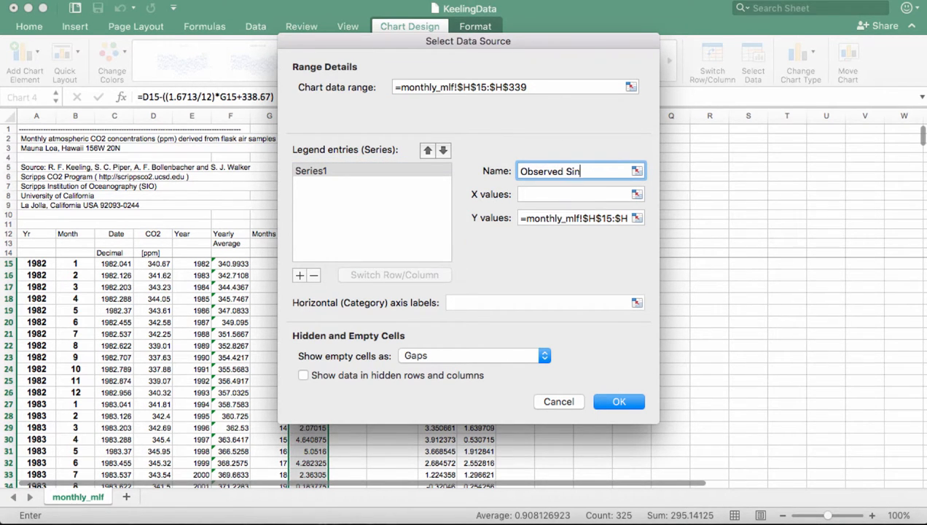
# - Add a 'Predicted Sine Part' series with Y values K15:K339
pyautogui.click(298, 274)
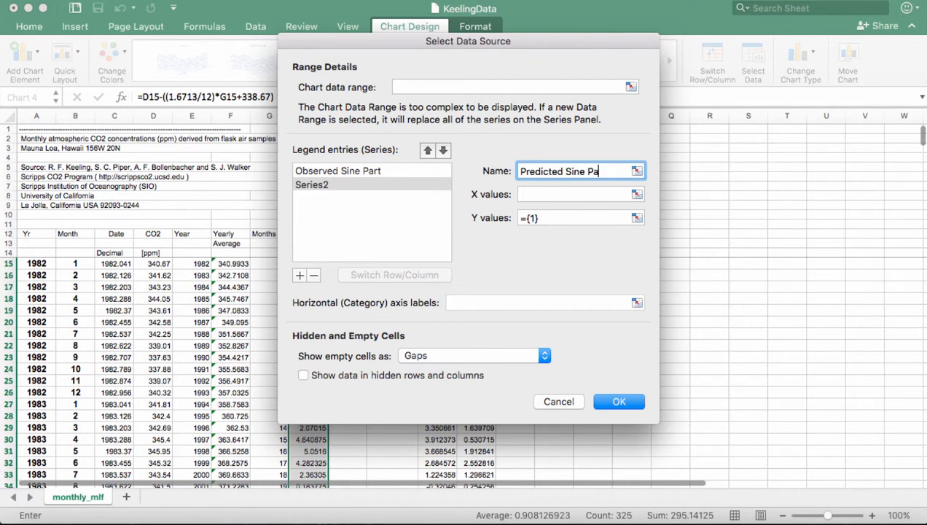
pyautogui.click(636, 217)
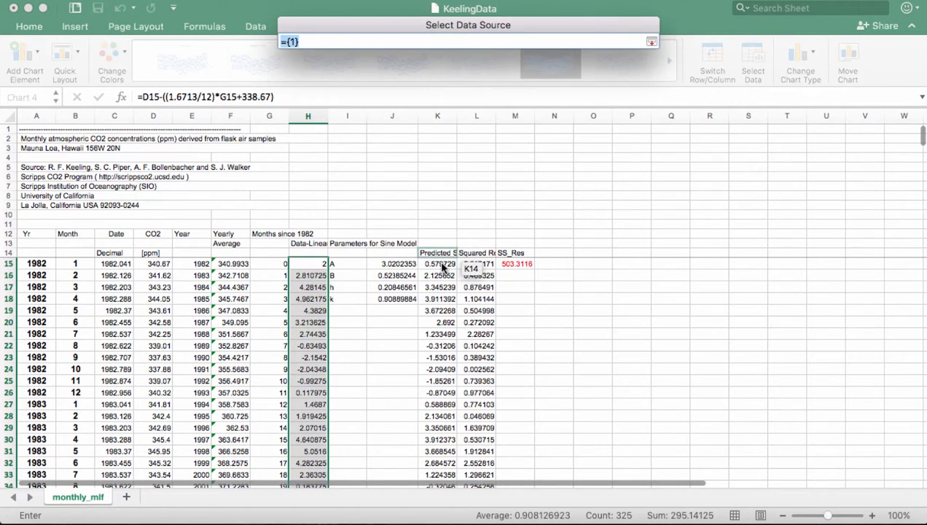
pyautogui.click(442, 266)
pyautogui.press('super+shift+Down')
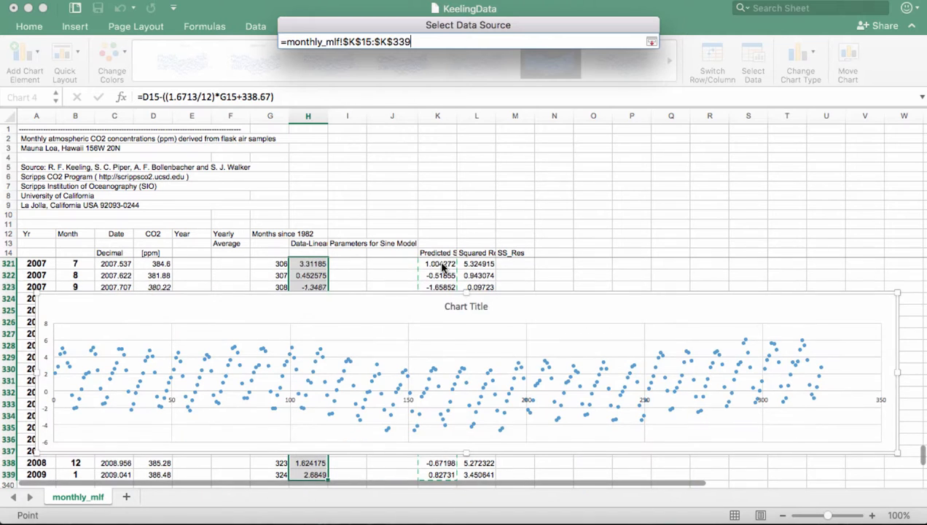
pyautogui.hotkey('shift', 'Down')
pyautogui.press('Return')
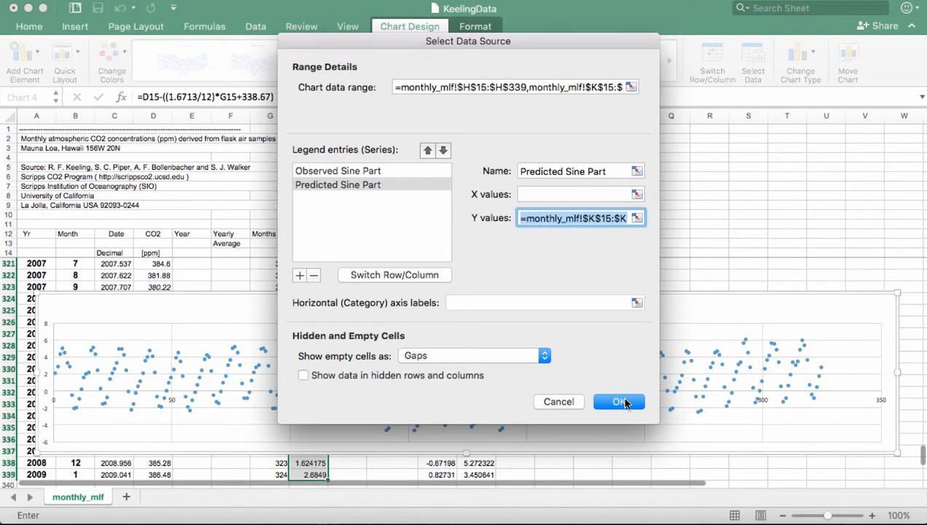
pyautogui.click(620, 400)
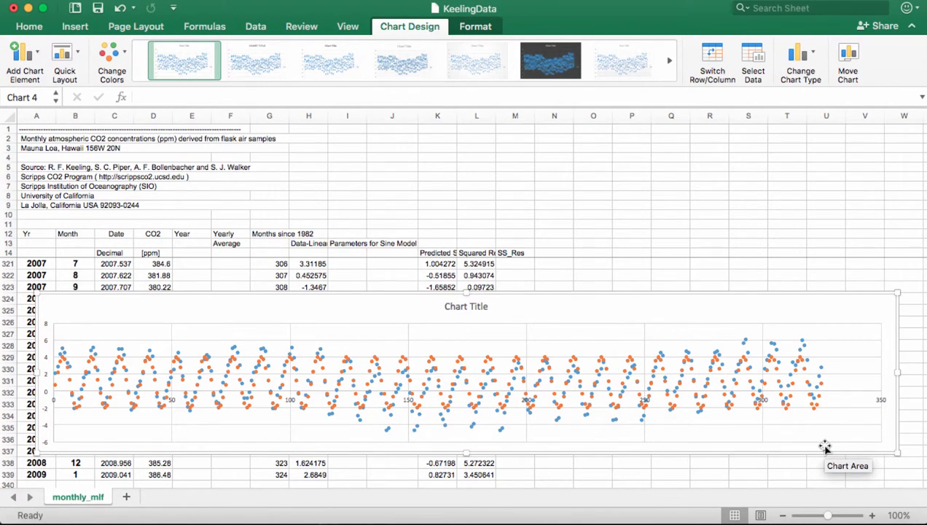
pyautogui.click(671, 310)
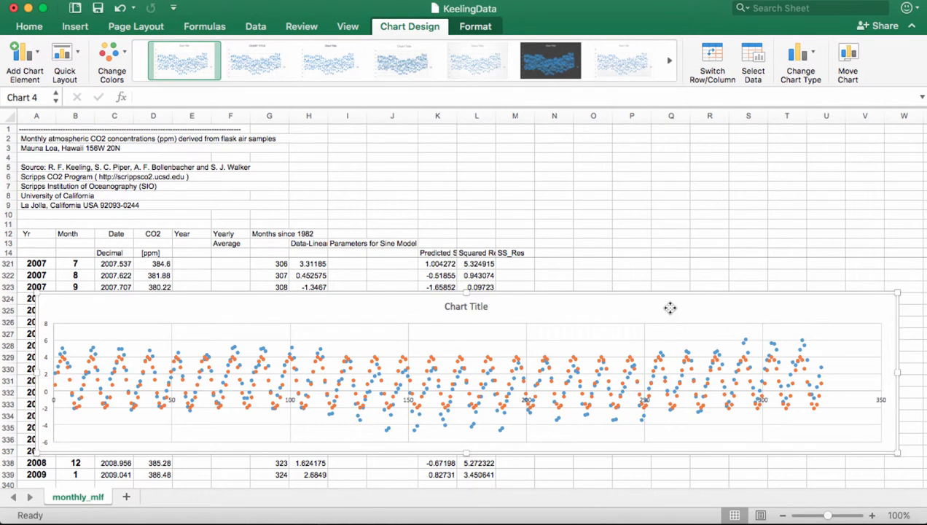
pyautogui.press('Delete')
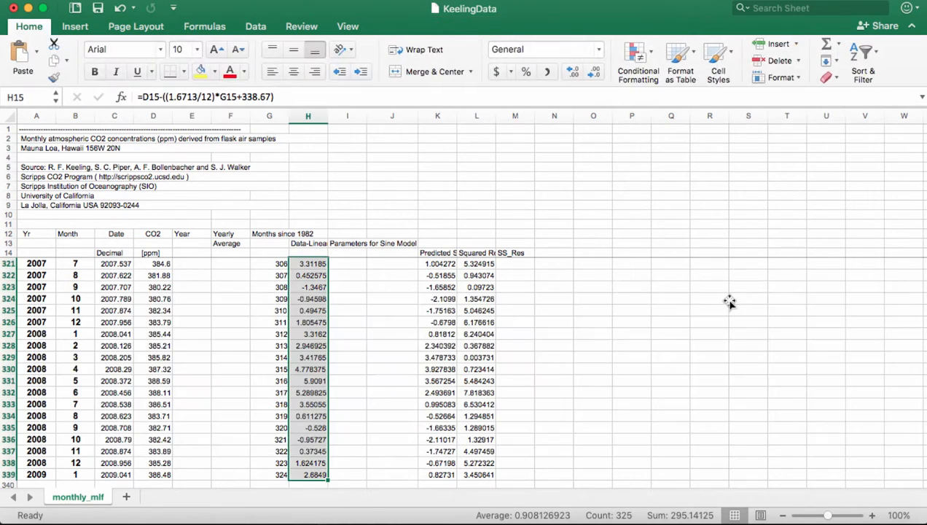
# - Add a 'Total Model' heading in N14, leaving N15 empty
pyautogui.scroll(20, 728, 300)
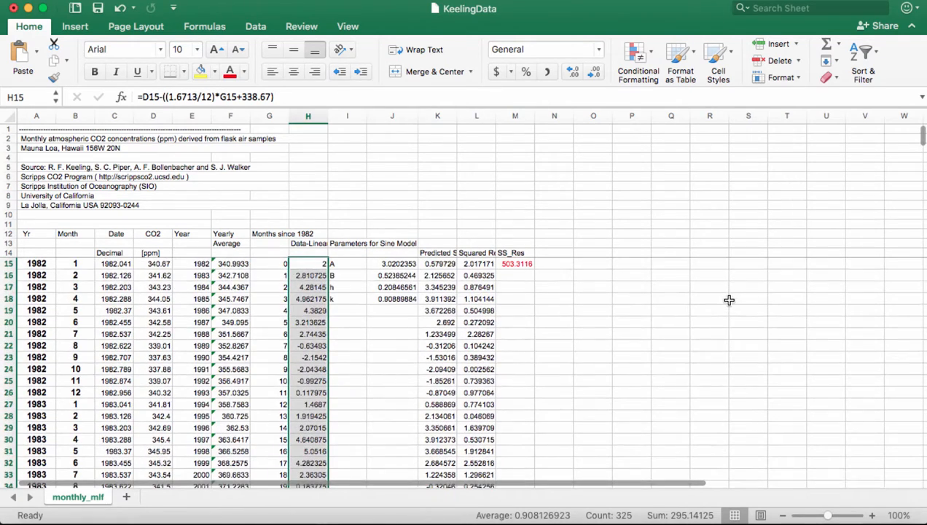
pyautogui.hscroll(1, 601, 330)
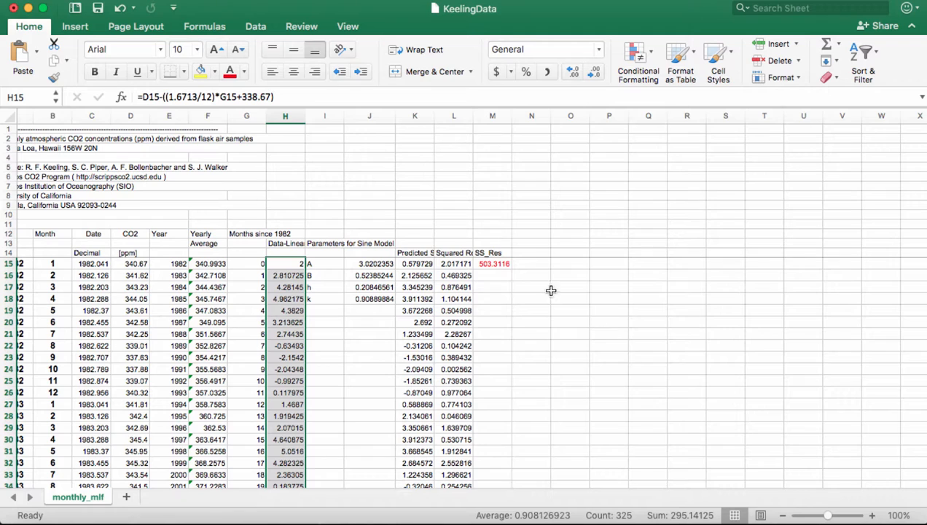
pyautogui.click(527, 253)
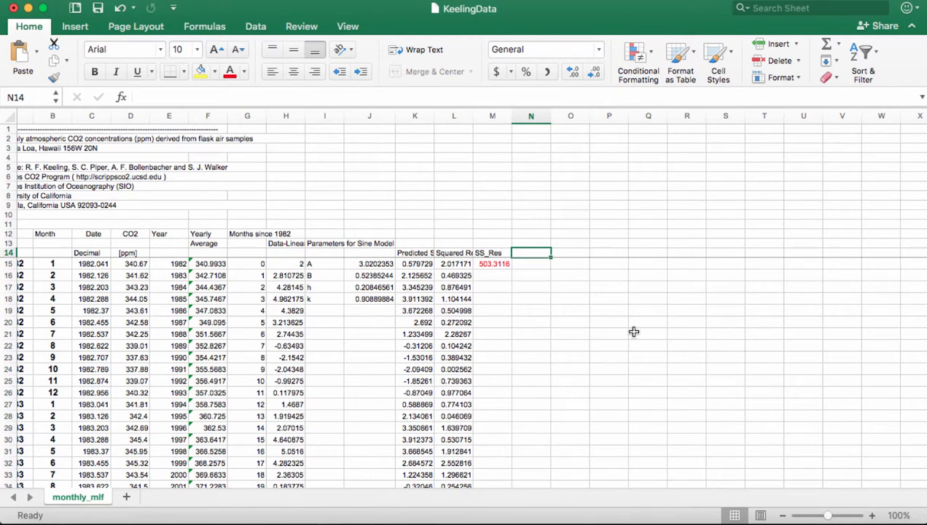
pyautogui.write('Total M')
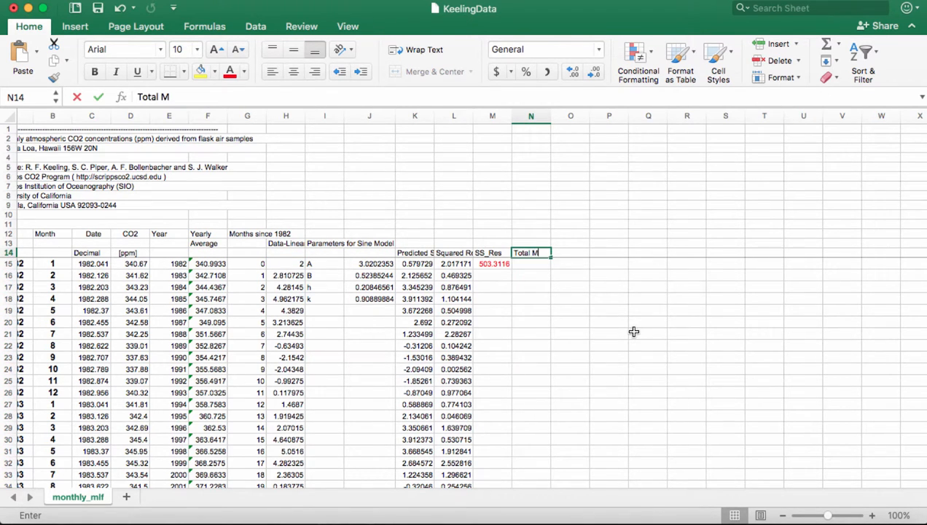
pyautogui.write('odel')
pyautogui.press('Return')
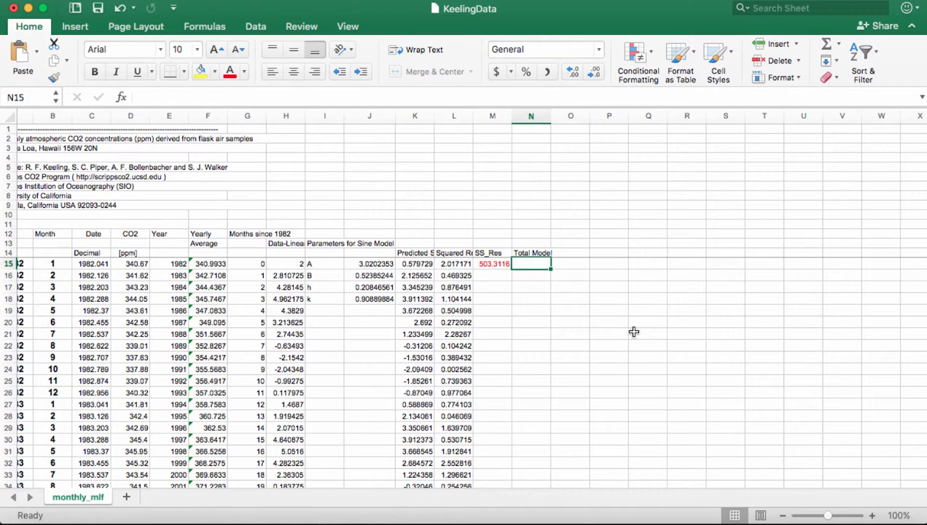
pyautogui.write('=')
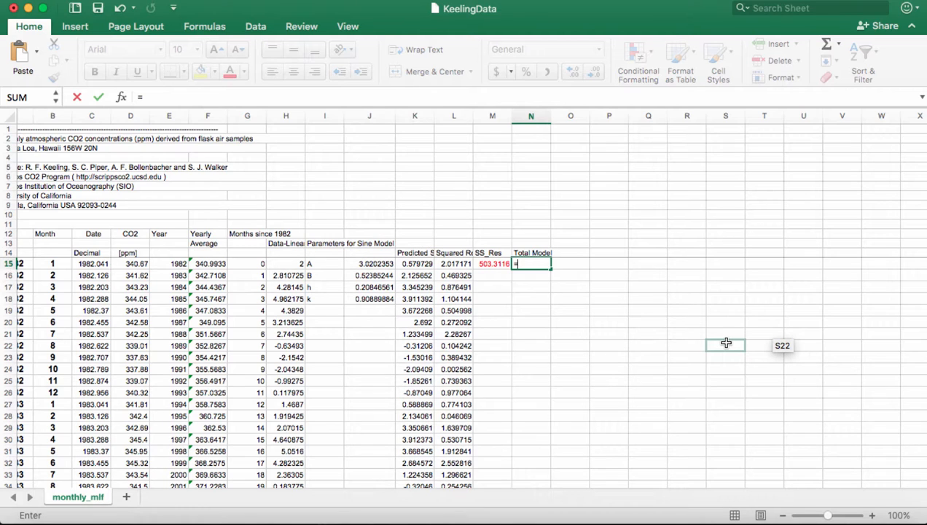
pyautogui.press('Escape')
pyautogui.press('Return')
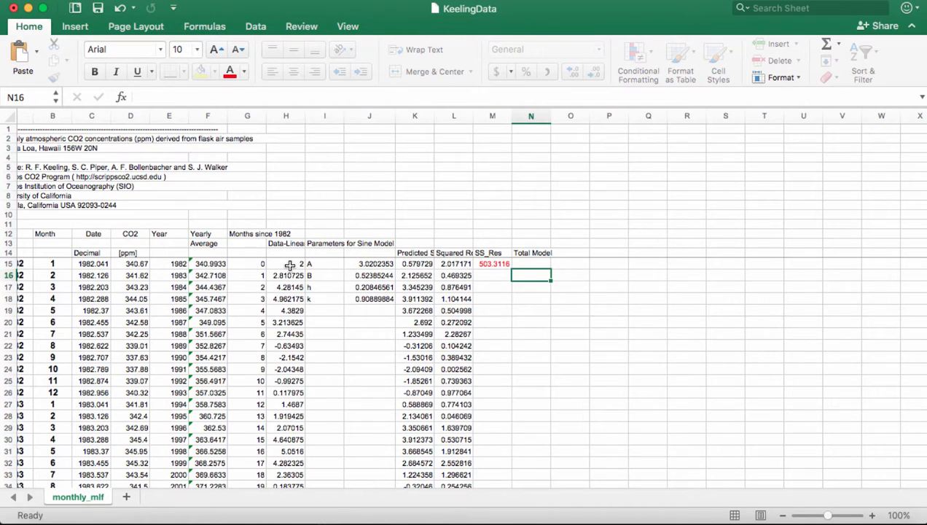
# - Copy the linear trend expression from H15's formula into N15
pyautogui.click(289, 266)
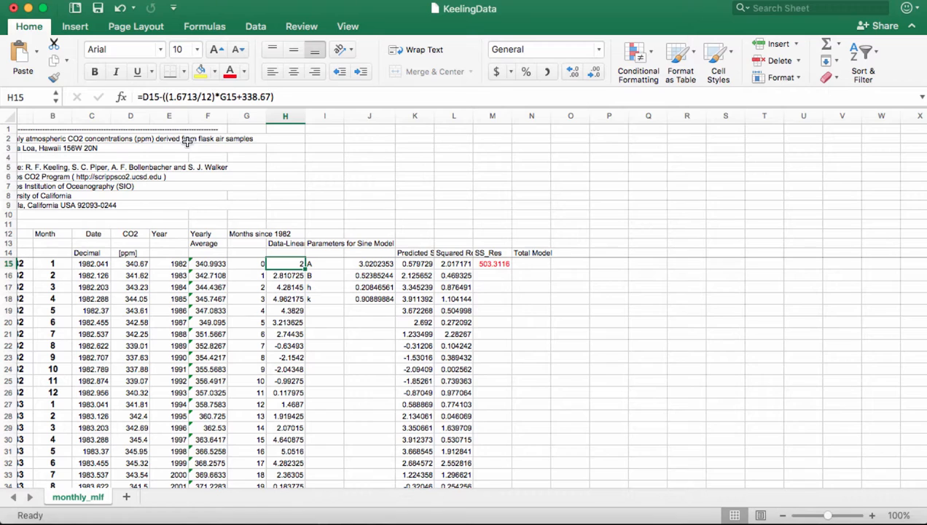
pyautogui.click(175, 97)
pyautogui.moveTo(165, 97); pyautogui.dragTo(268, 97)
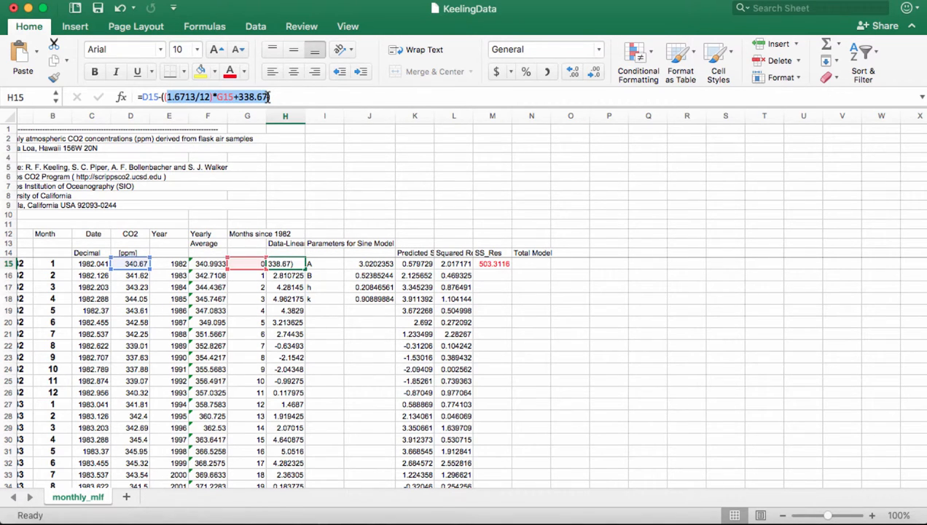
pyautogui.click(524, 263)
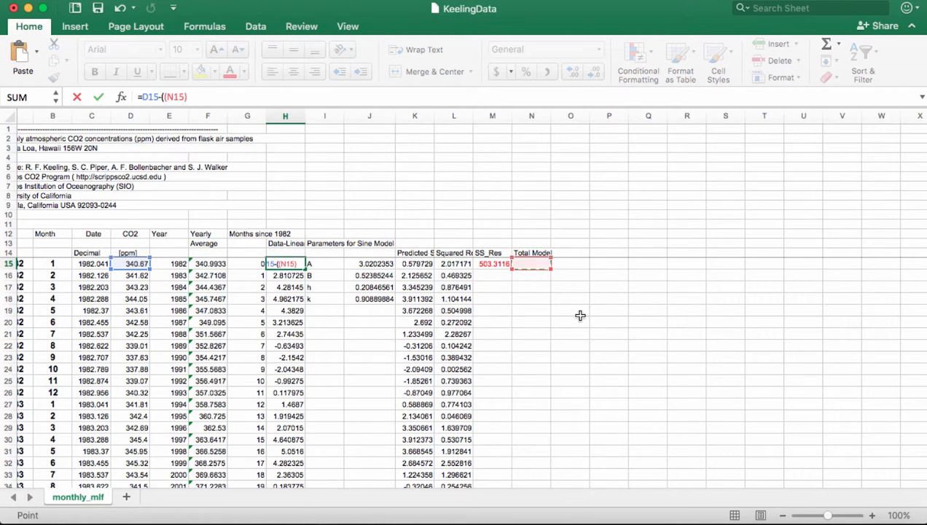
pyautogui.press('super+z')
pyautogui.press('super+c')
pyautogui.press('Return')
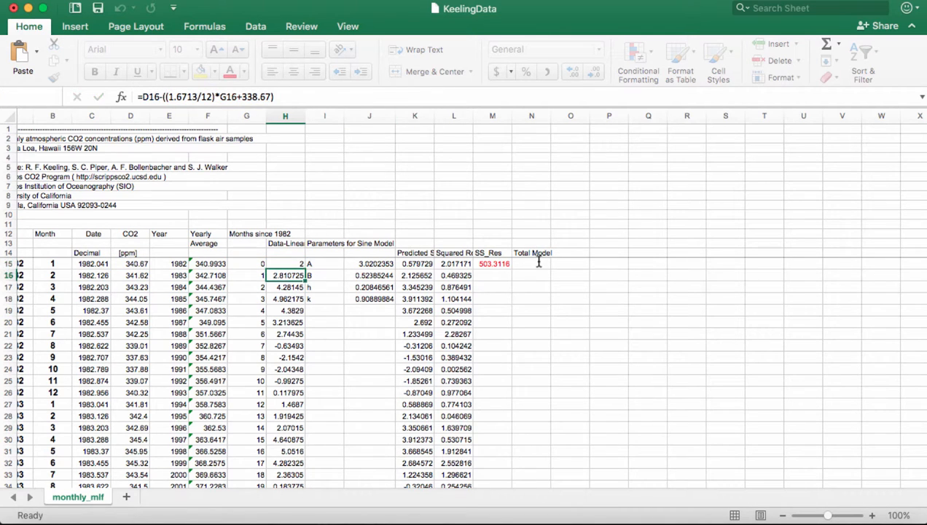
pyautogui.click(538, 262)
pyautogui.write('=')
pyautogui.press('super+v')
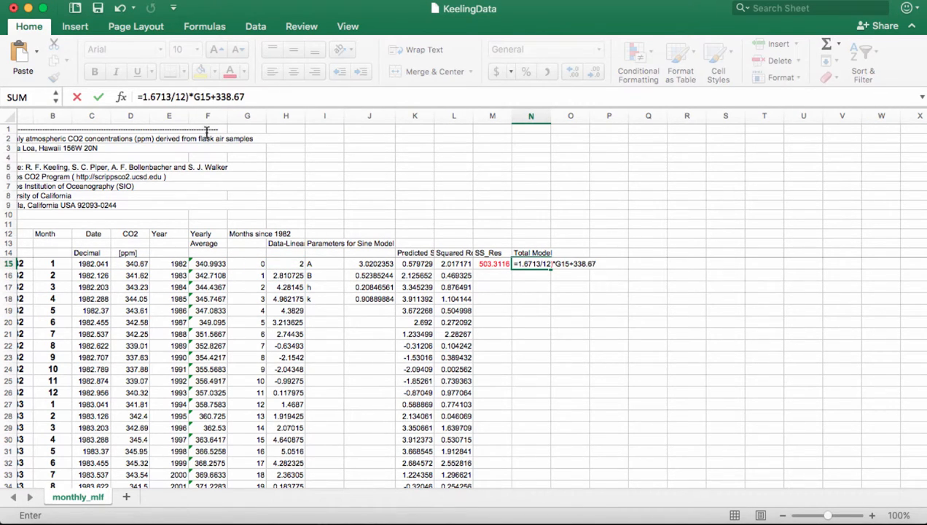
# - Complete N15 as =(1.6713/12)*G15+338.67+K15 and fill it down to row 339
pyautogui.click(198, 106)
pyautogui.write('(')
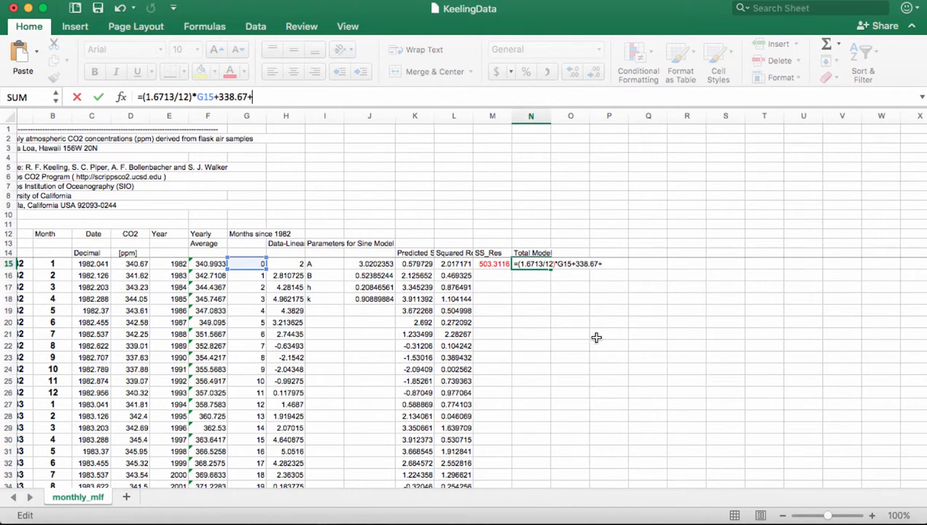
pyautogui.hscroll(-2, 596, 337)
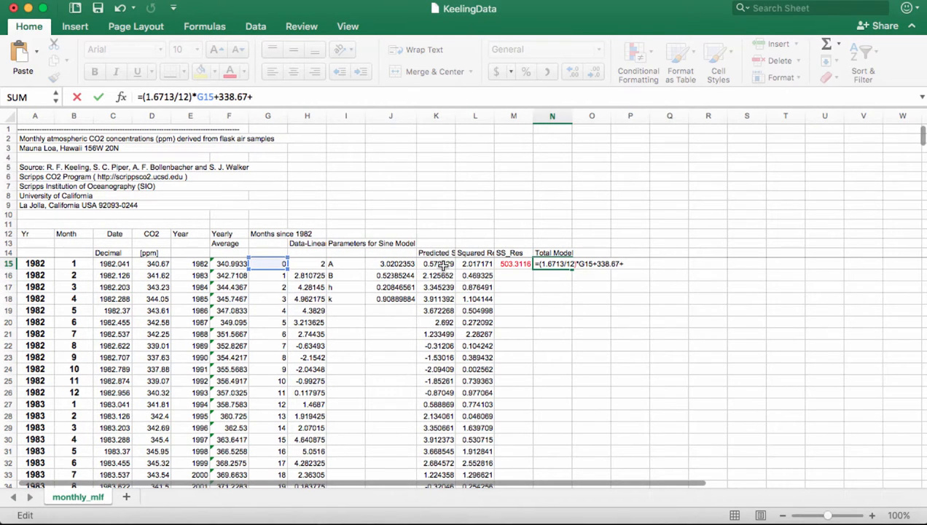
pyautogui.click(443, 265)
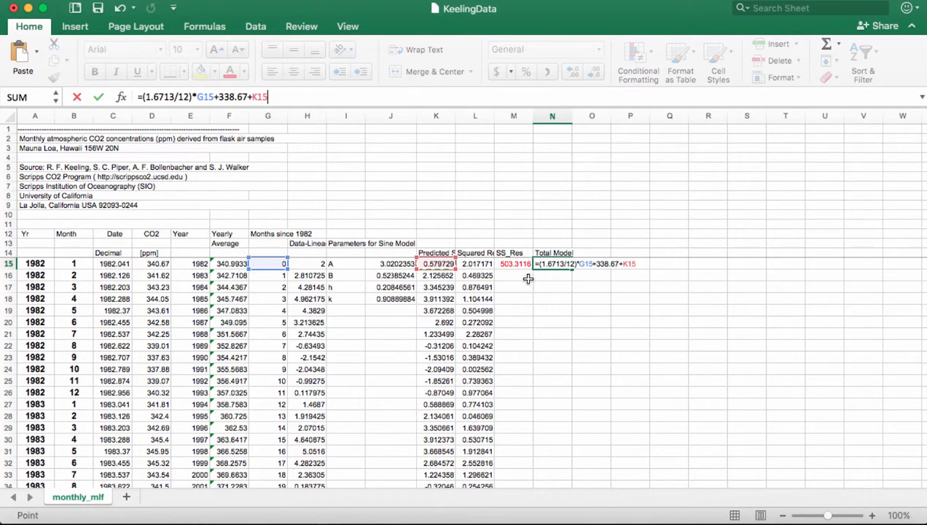
pyautogui.press('Return')
pyautogui.click(568, 266)
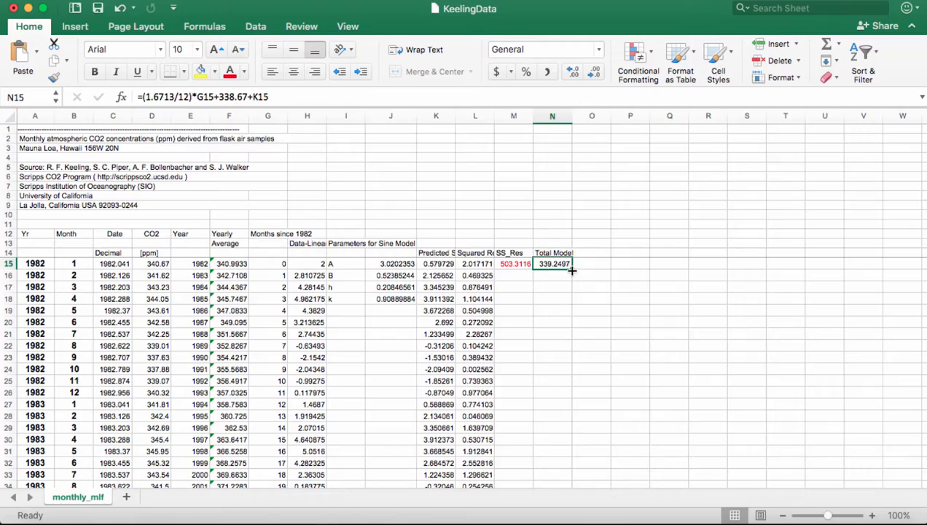
pyautogui.moveTo(572, 269); pyautogui.dragTo(661, 309)
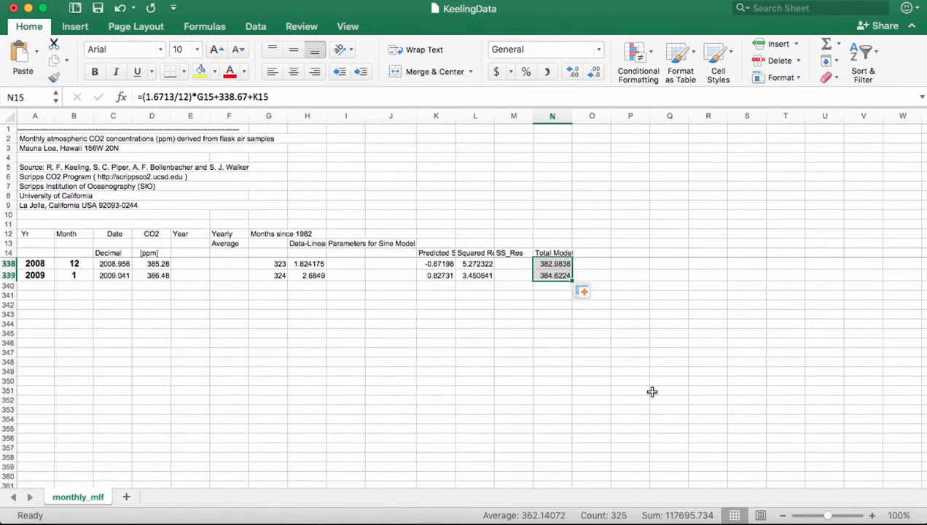
pyautogui.scroll(20, 652, 391)
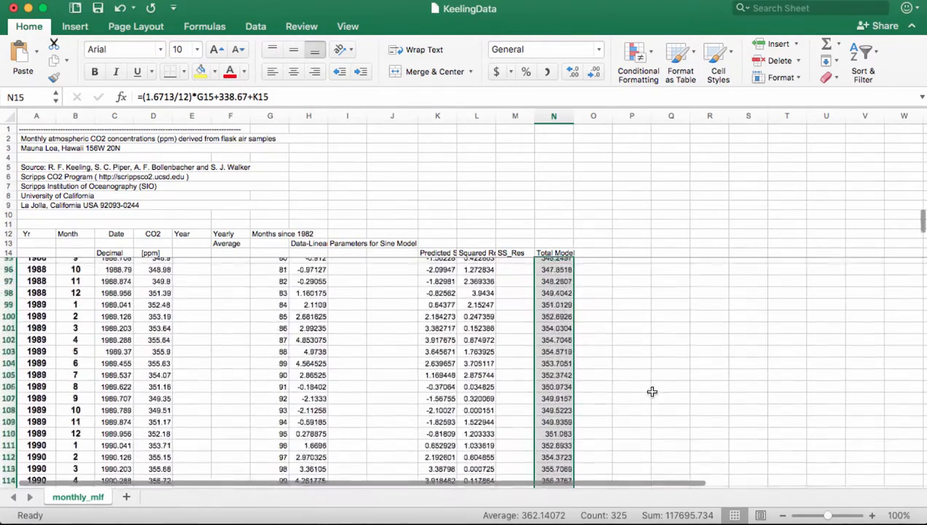
pyautogui.scroll(15, 652, 391)
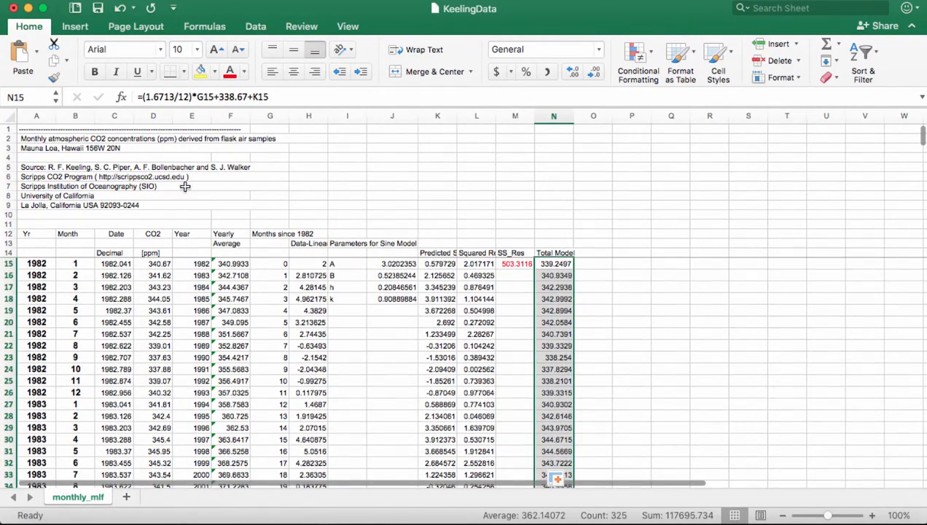
# - Insert a scatter chart of CO2 values D15:D339 and stretch it wide across the sheet
pyautogui.click(149, 263)
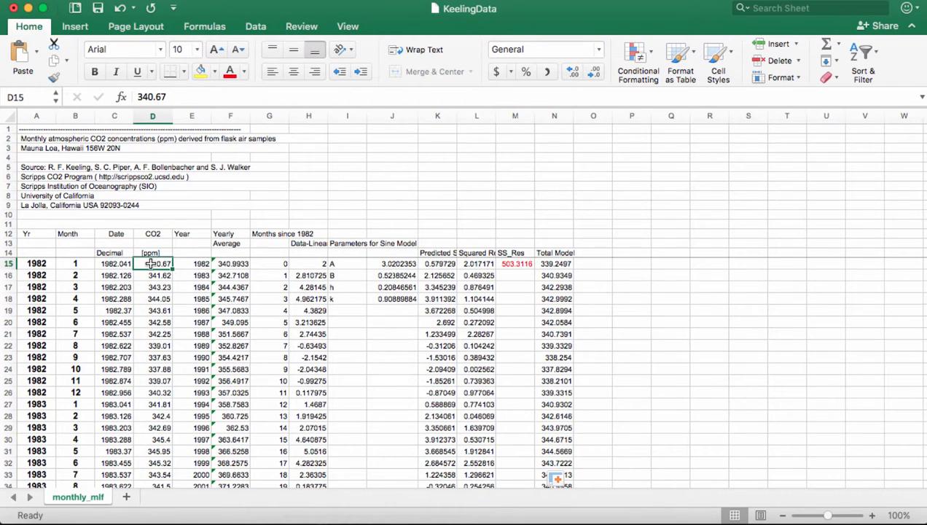
pyautogui.press('super+shift+Down')
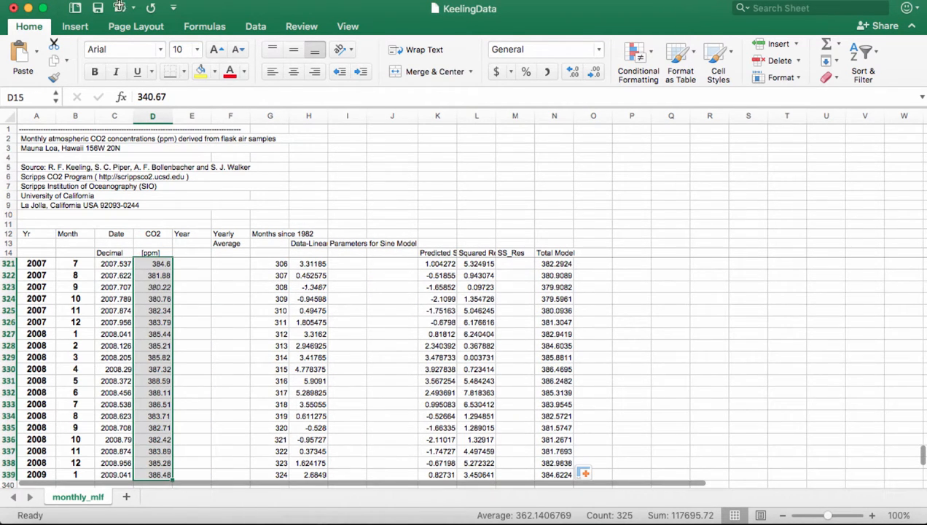
pyautogui.click(75, 29)
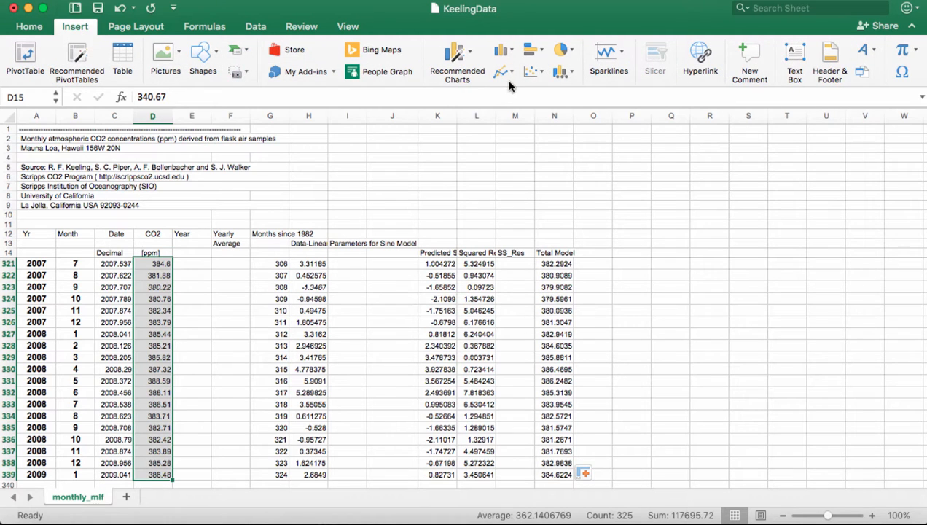
pyautogui.click(541, 73)
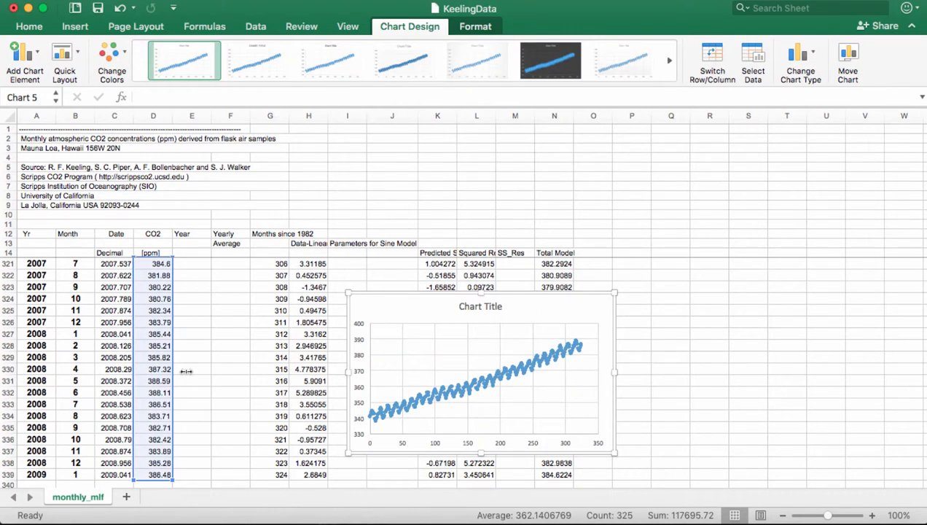
pyautogui.moveTo(349, 372); pyautogui.dragTo(61, 371)
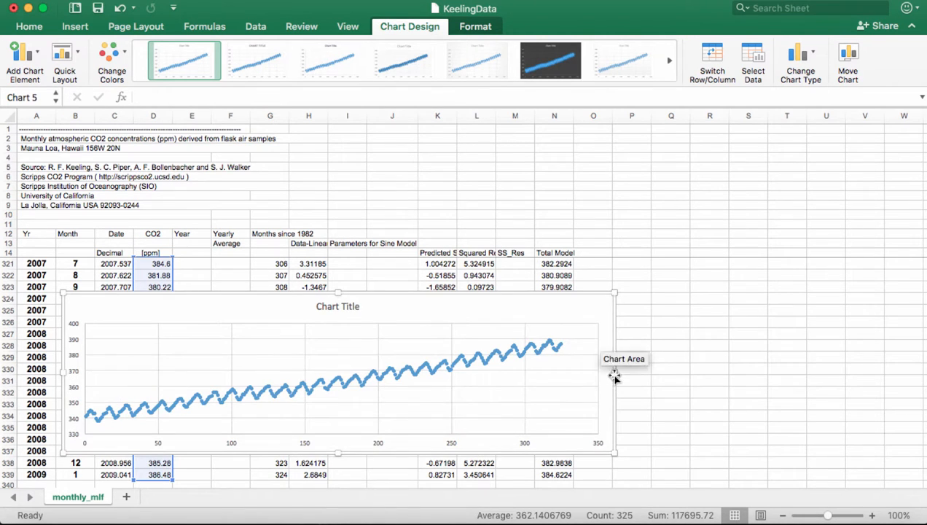
pyautogui.moveTo(614, 371); pyautogui.dragTo(823, 372)
pyautogui.rightClick(617, 306)
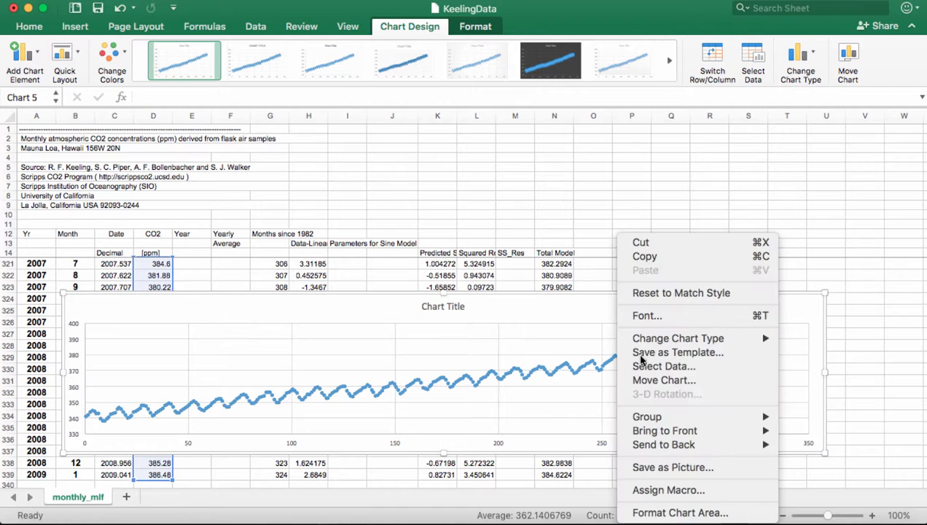
# - Name the chart's first series 'Observed CO2'
pyautogui.click(641, 367)
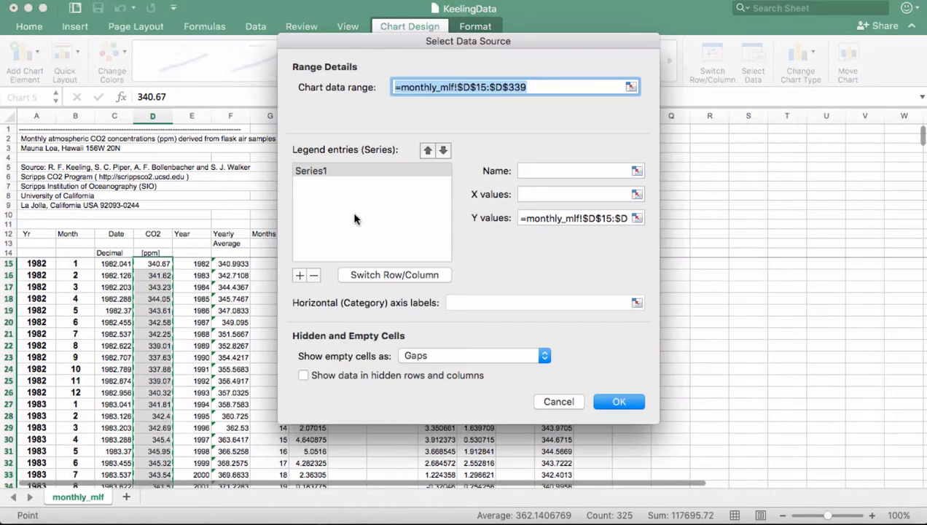
pyautogui.click(522, 170)
pyautogui.write('Observed CO2')
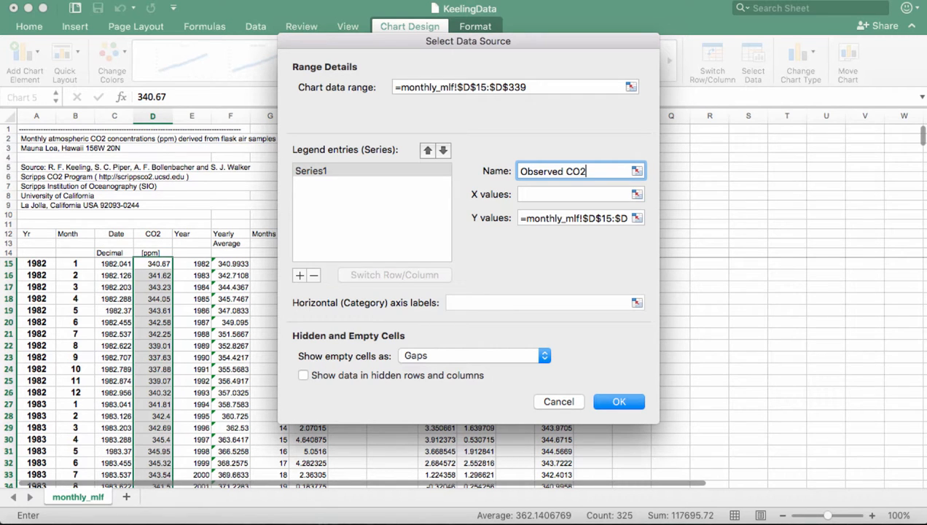
# - Add Total Model values N15:N339 as a second series, then delete the chart
pyautogui.click(301, 276)
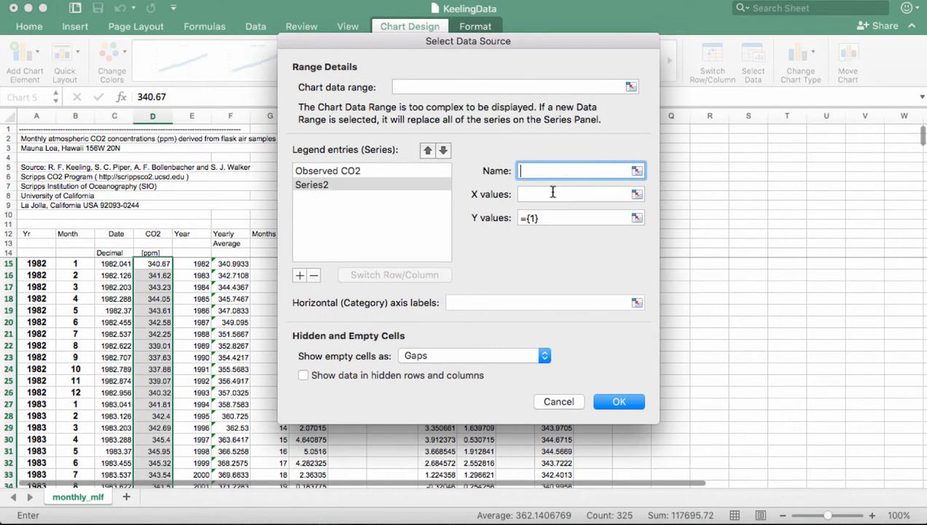
pyautogui.click(636, 217)
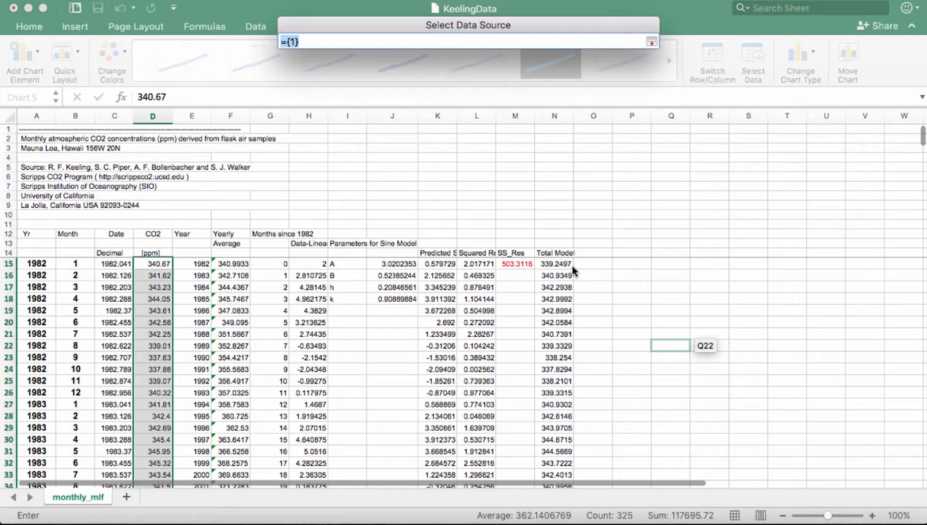
pyautogui.click(557, 268)
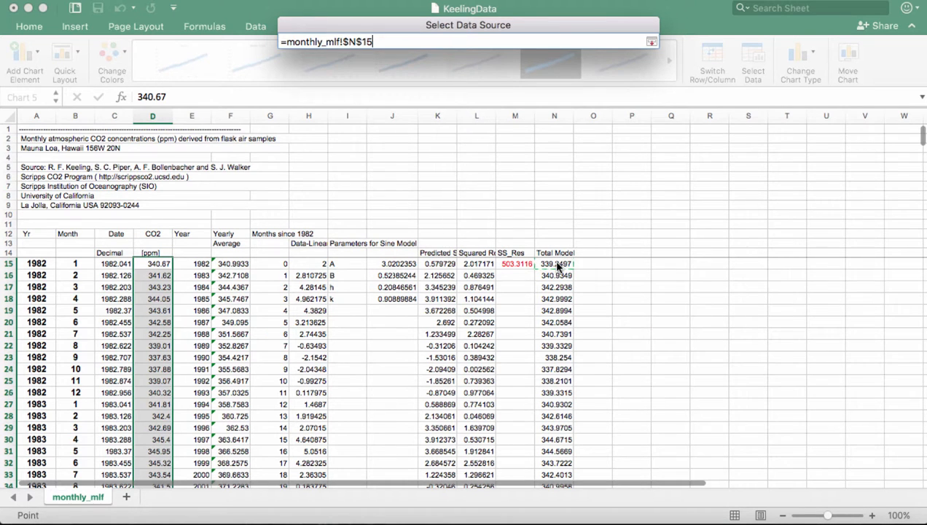
pyautogui.press('super+shift+Down')
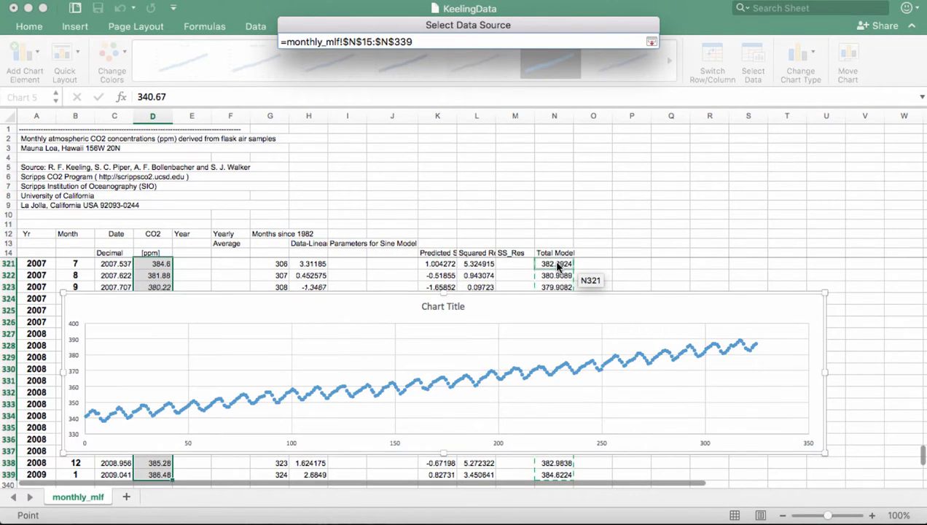
pyautogui.press('Return')
pyautogui.press('Return')
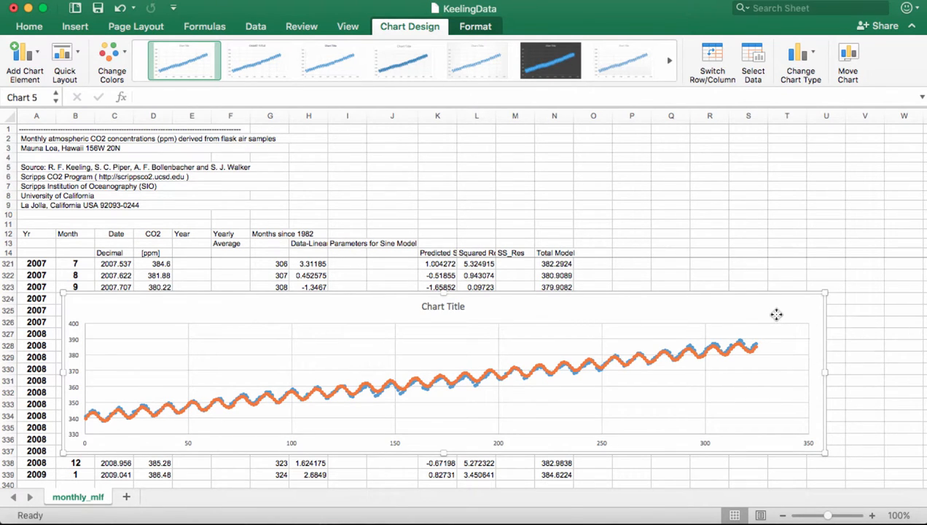
pyautogui.press('Delete')
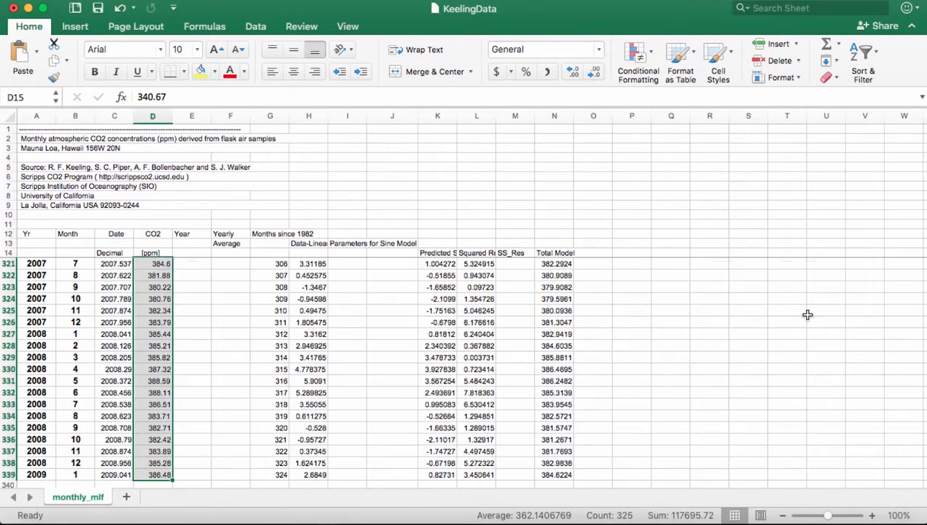
# - Put the heading 'Squared Res for Total Model' in O14
pyautogui.scroll(20, 808, 315)
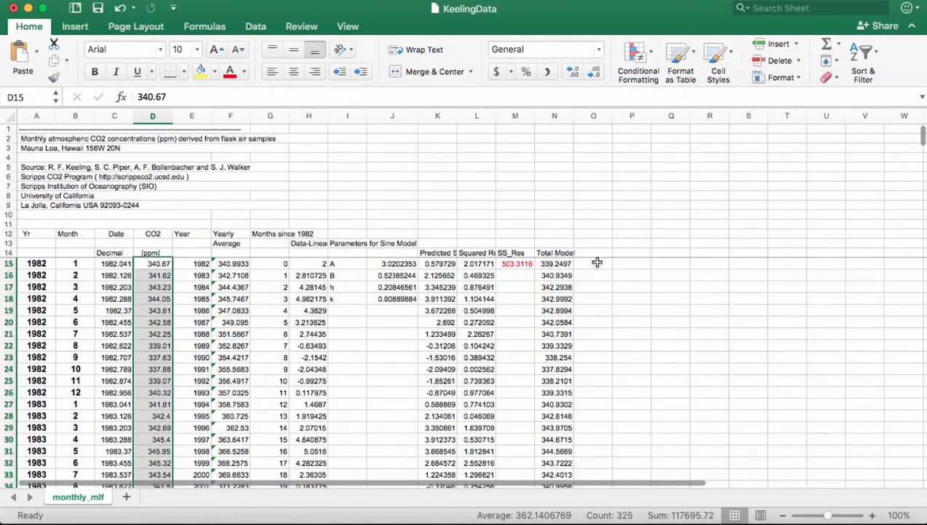
pyautogui.click(594, 263)
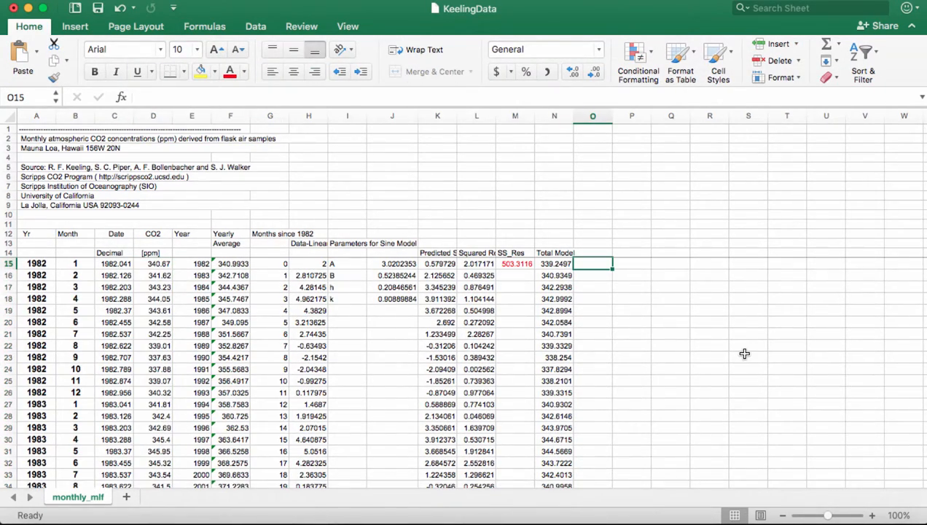
pyautogui.press('Up')
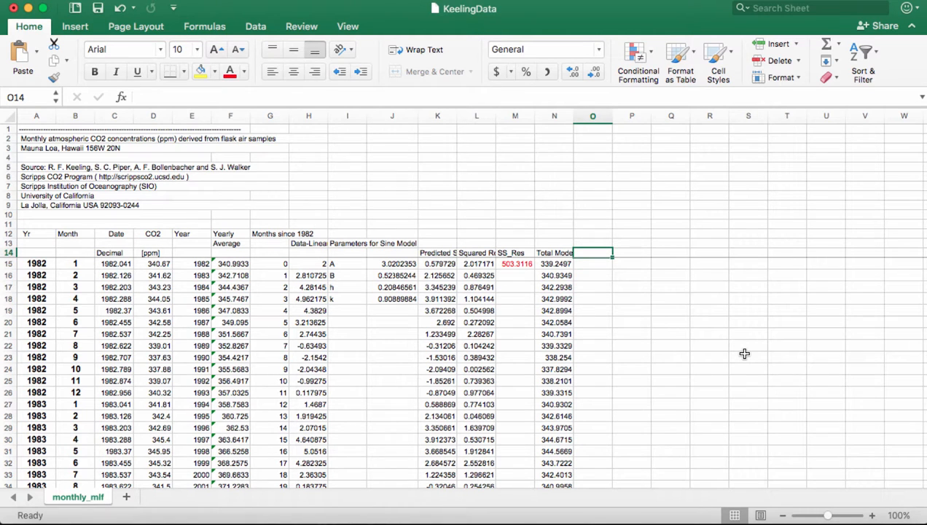
pyautogui.write('Squar')
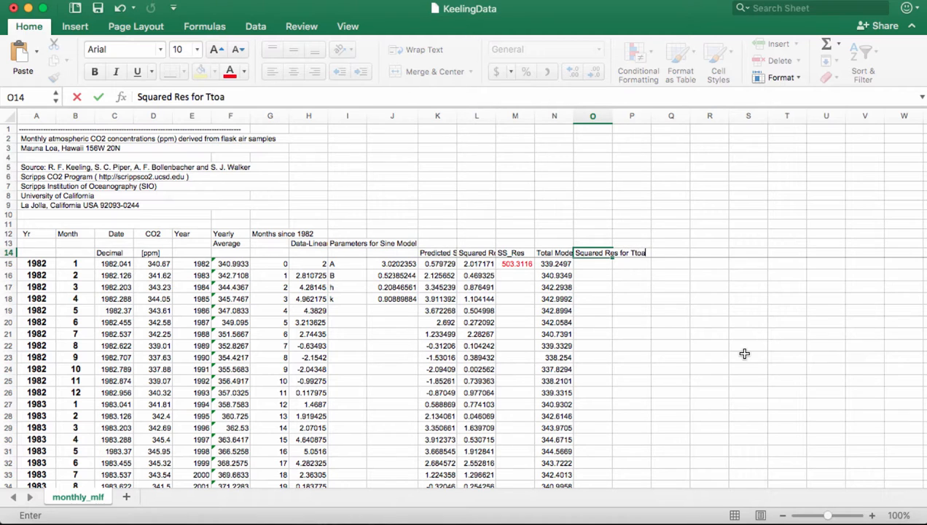
pyautogui.write('ed Res for Total Model')
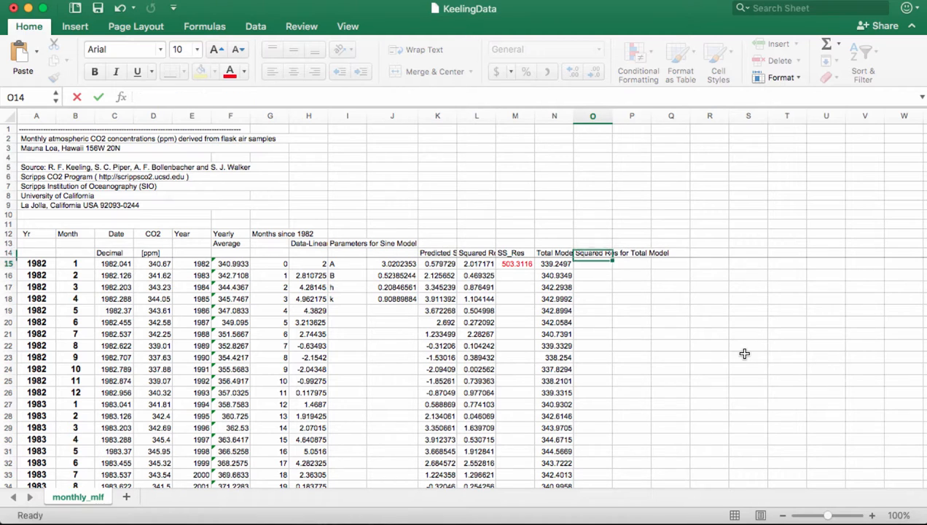
pyautogui.press('Return')
# - Enter =(D15-N15)^2 in O15 and fill it down column O
pyautogui.write('=(')
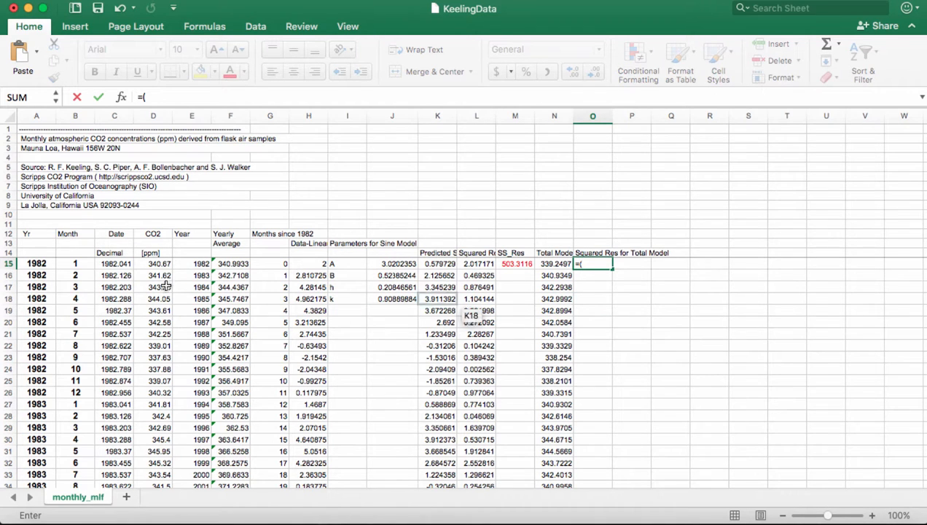
pyautogui.click(166, 264)
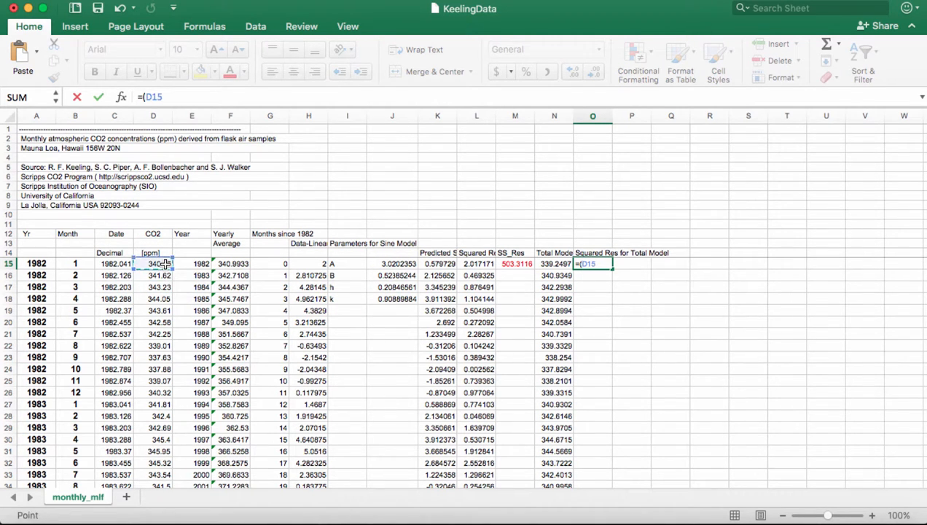
pyautogui.write('-')
pyautogui.click(539, 265)
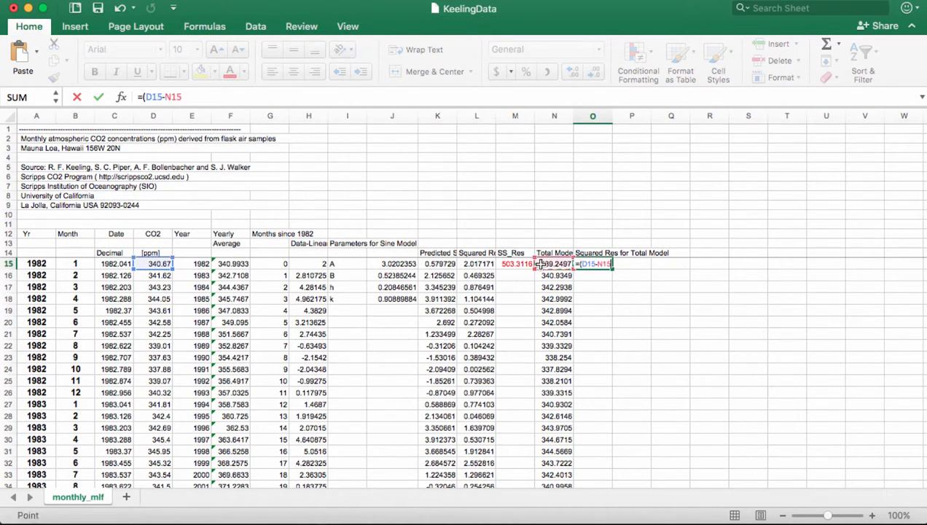
pyautogui.write(')^2')
pyautogui.press('Return')
pyautogui.click(609, 267)
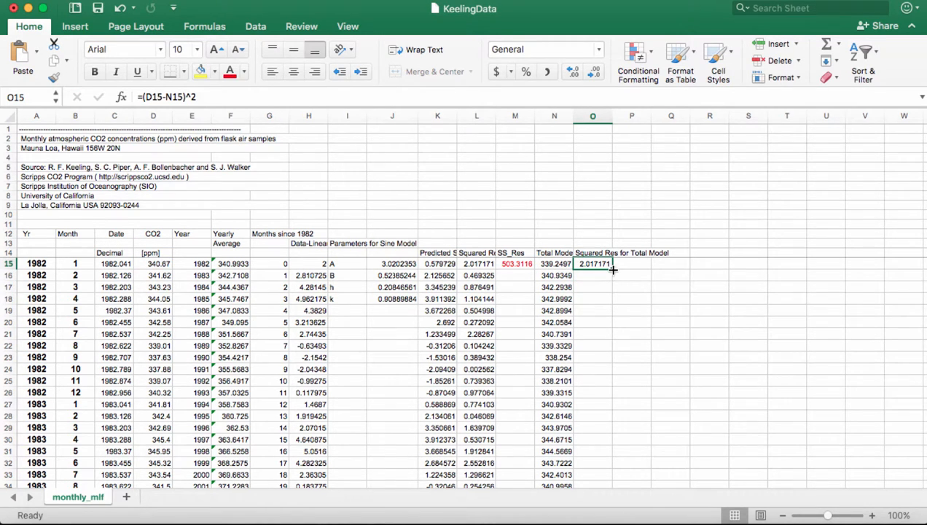
pyautogui.doubleClick(618, 268)
pyautogui.click(626, 265)
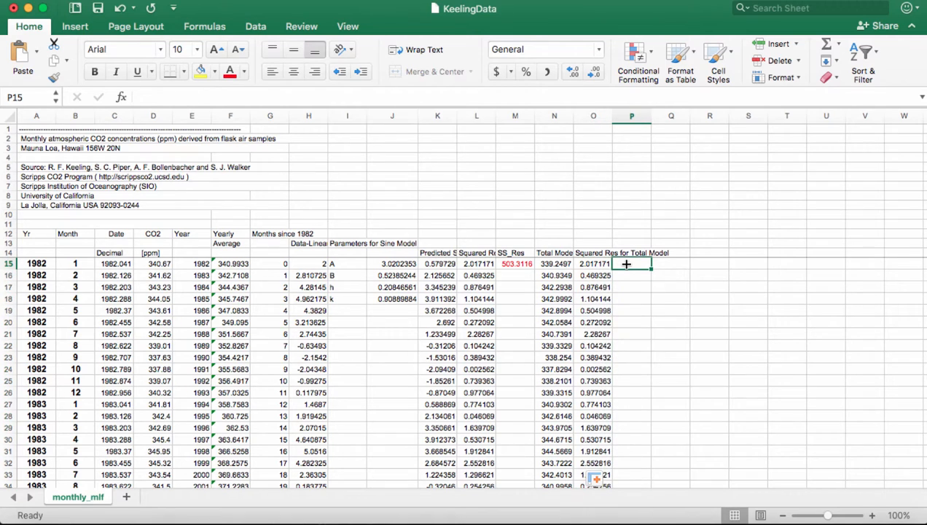
# - Enter =SUM(O15:O339) in P15 to total the squared residuals, giving 503.3116
pyautogui.write('=sum(')
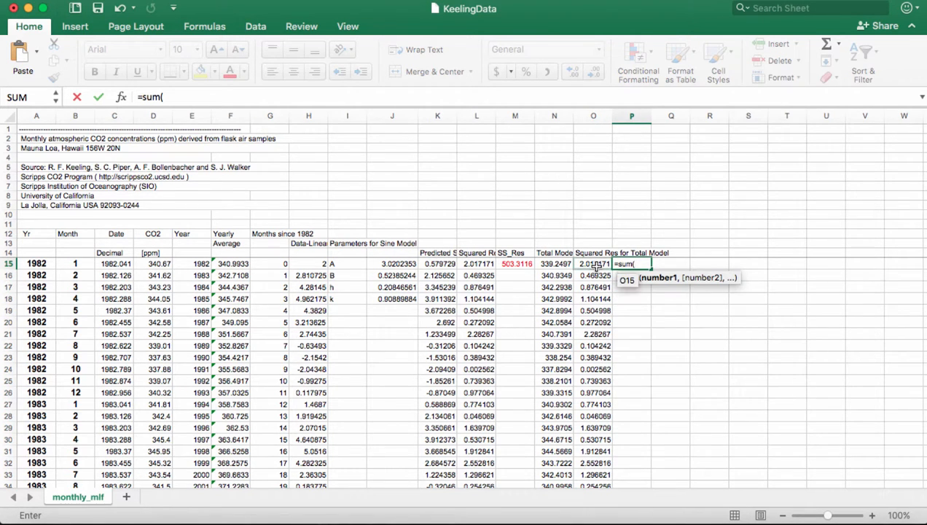
pyautogui.click(596, 265)
pyautogui.press('super+shift+Down')
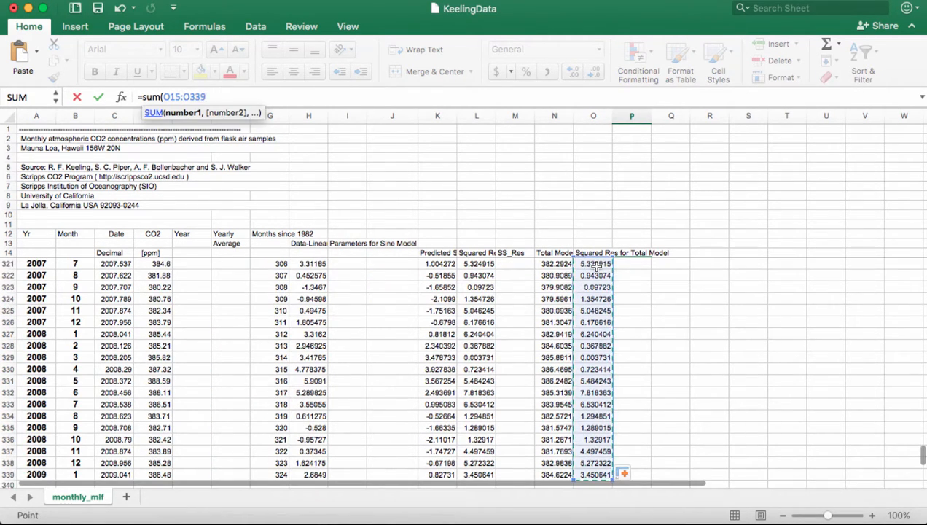
pyautogui.press('Return')
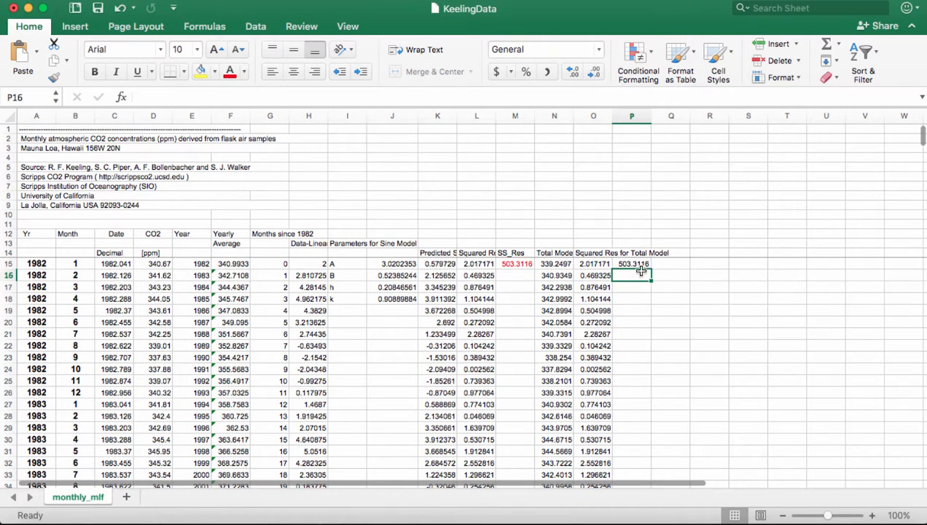
pyautogui.click(636, 263)
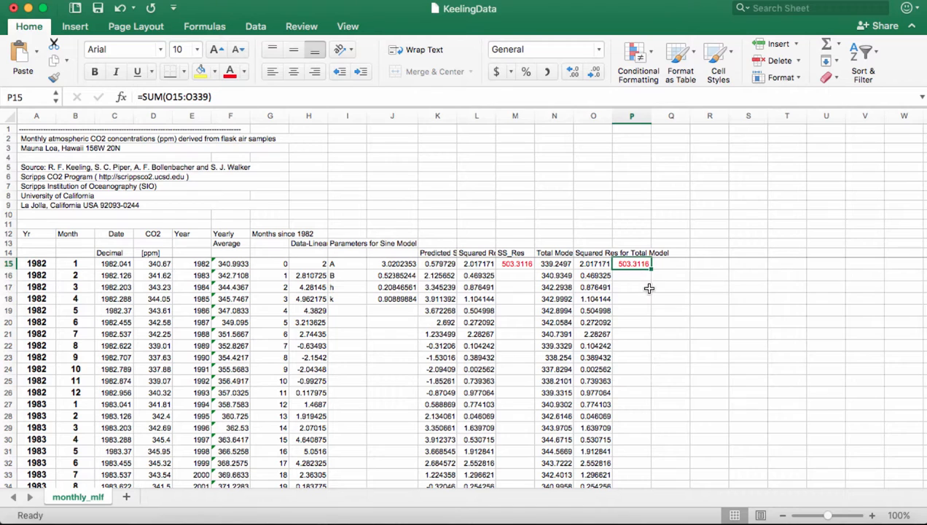
# - Label the total with the heading 'SS_Res' in P14
pyautogui.click(636, 252)
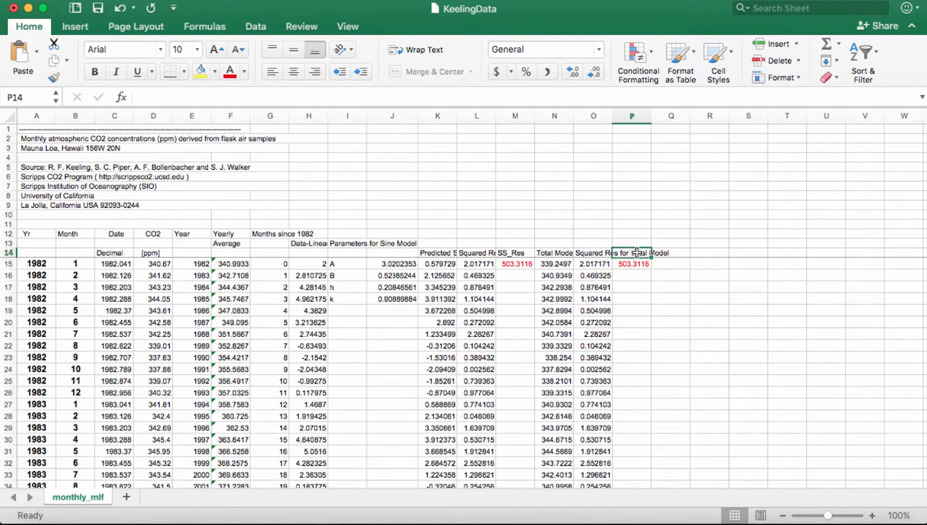
pyautogui.write('SS_Res')
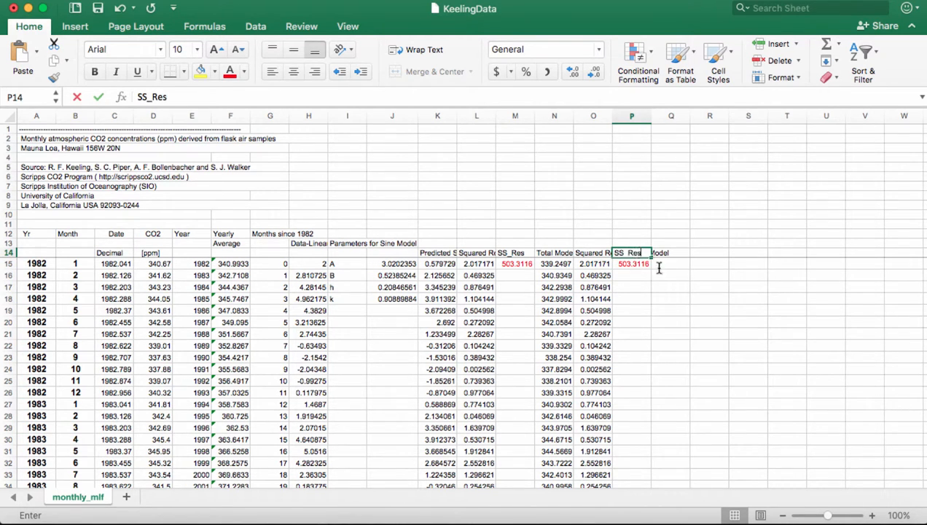
pyautogui.press('Return')
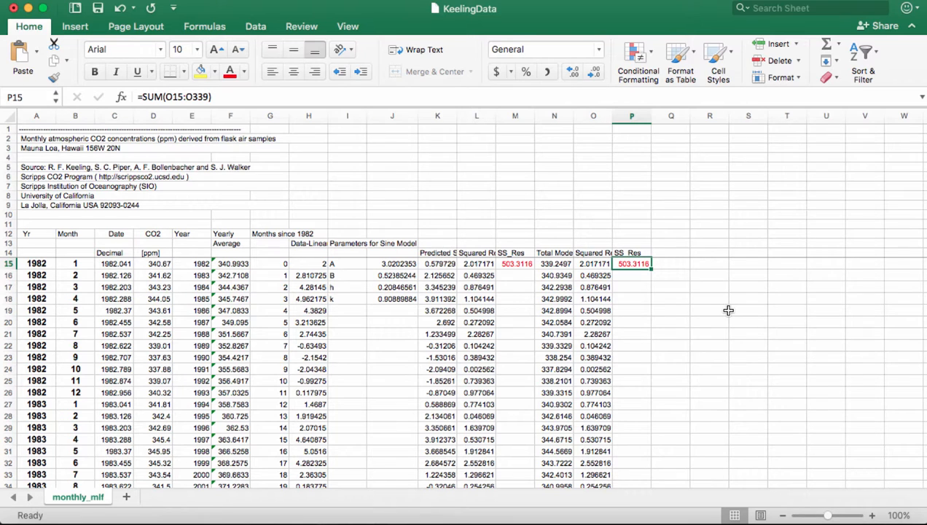